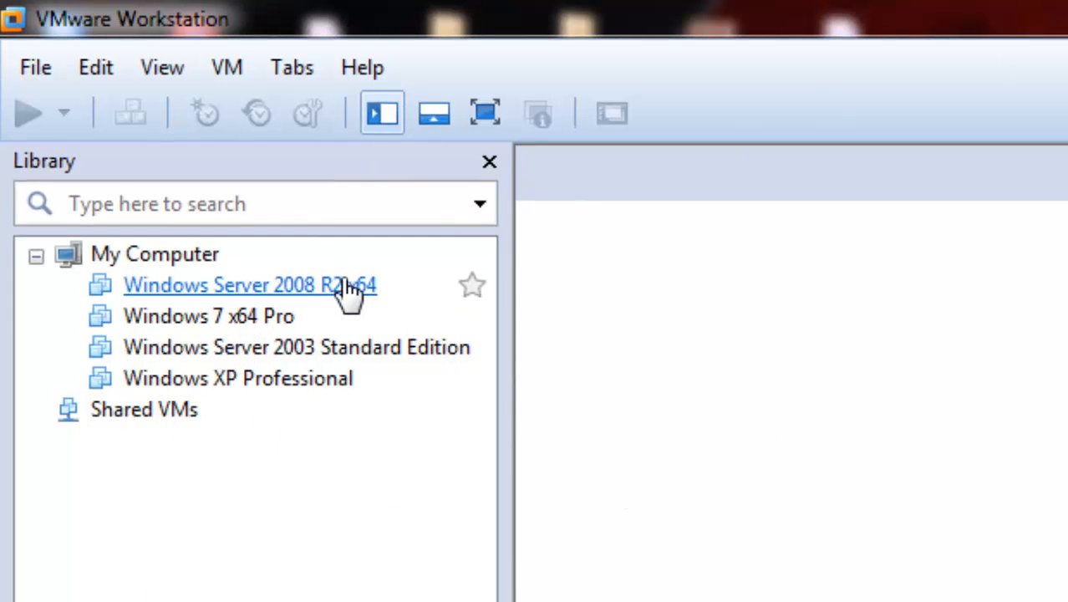
# Open the Windows Server 2008 R2 x64 virtual machine and bring up its hardware settings
pyautogui.rightClick(233, 289)
pyautogui.click(182, 279)
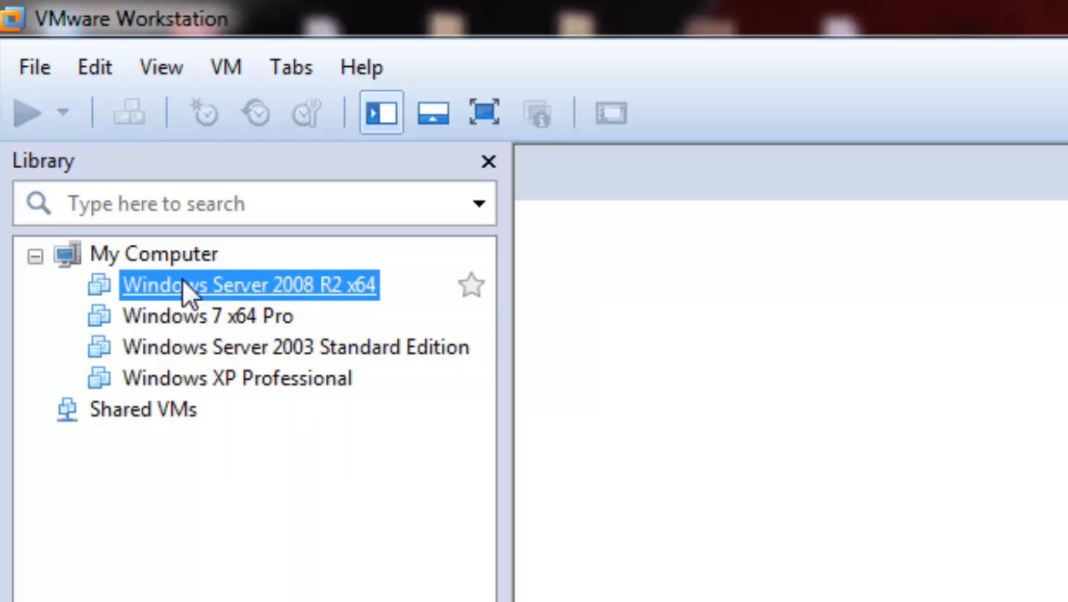
pyautogui.click(237, 285)
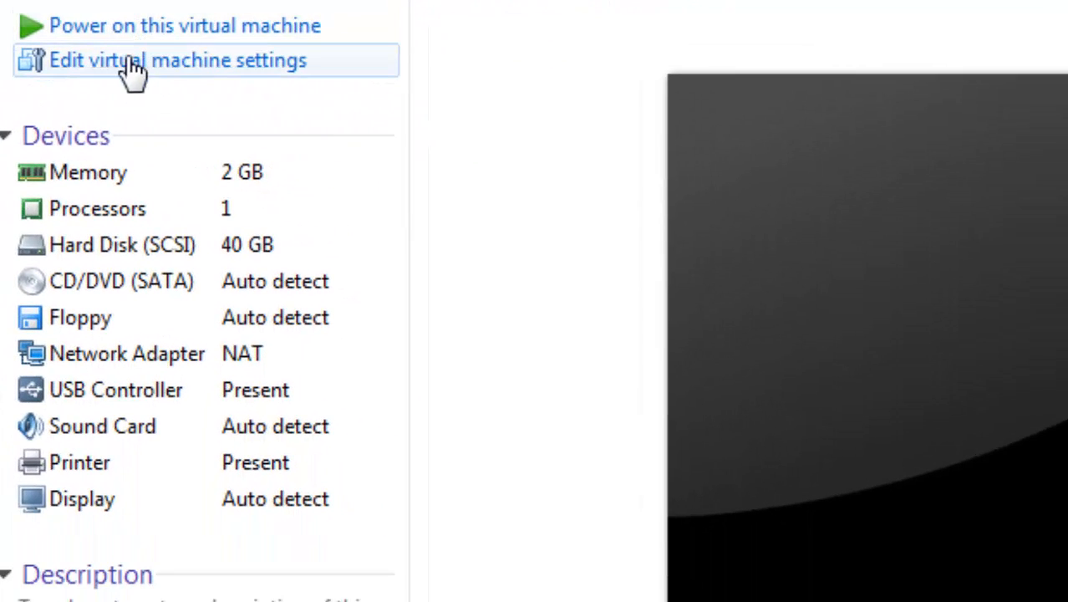
pyautogui.click(159, 72)
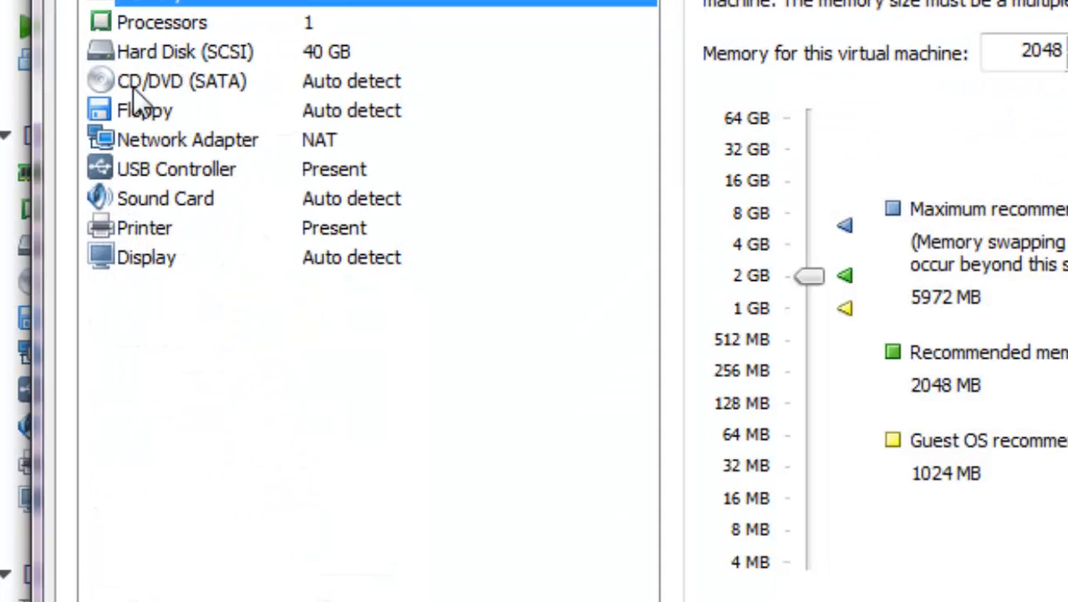
# Clear Connect at power on for the CD/DVD (SATA) drive and toggle the same option for the printer
pyautogui.click(202, 85)
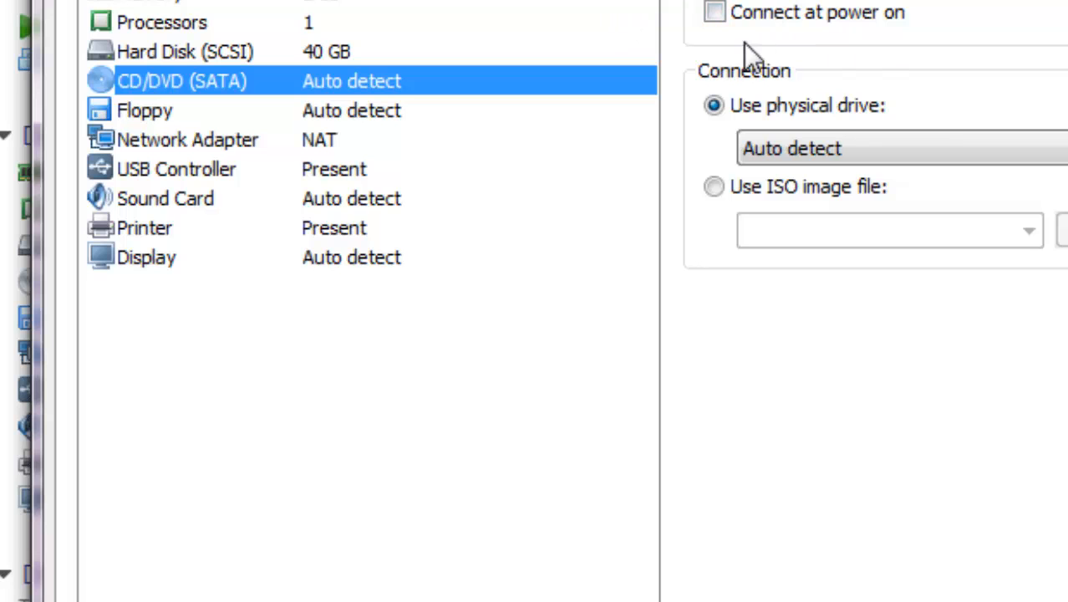
pyautogui.click(715, 14)
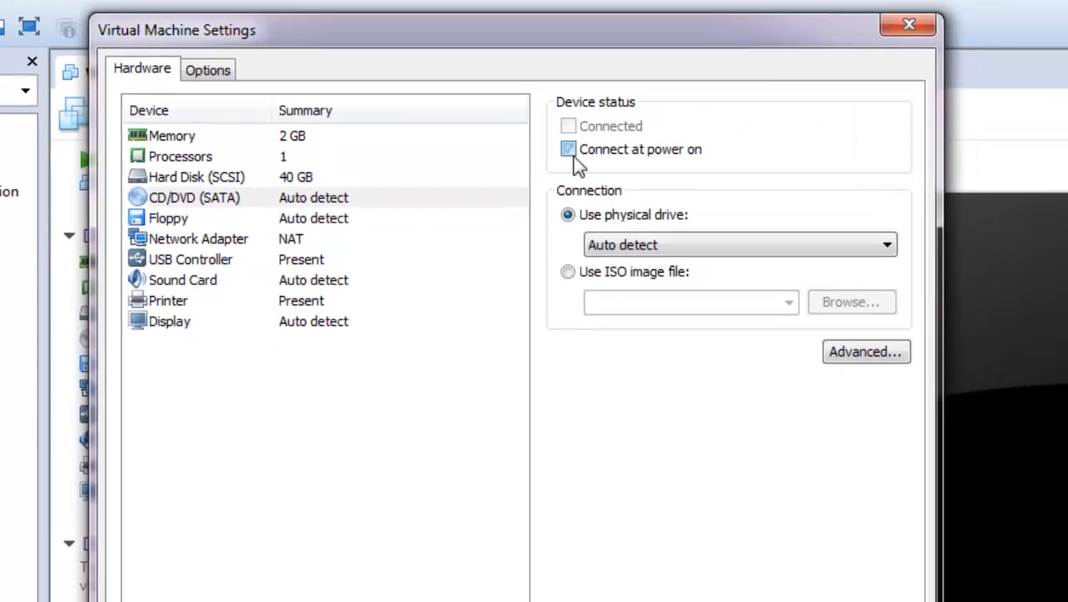
pyautogui.click(664, 77)
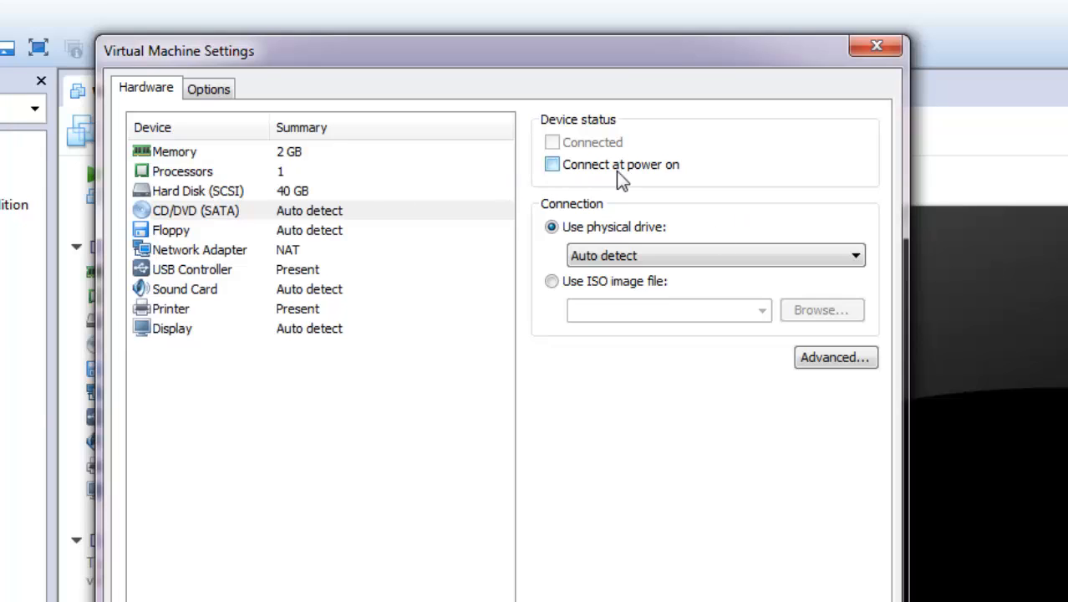
pyautogui.click(177, 311)
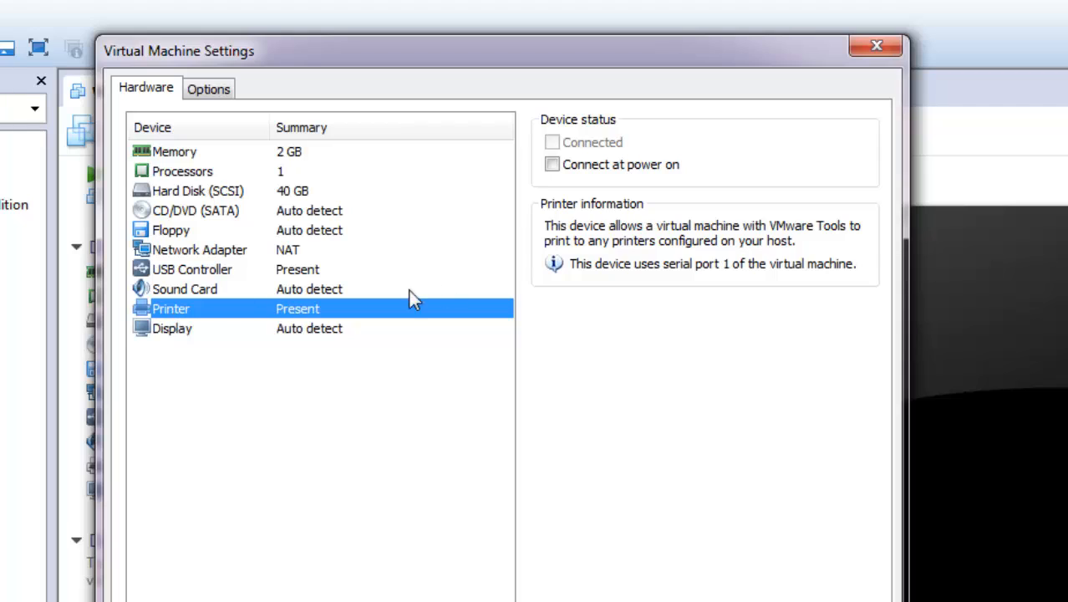
pyautogui.click(552, 166)
# Review the hard disk, CD/DVD and printer device settings, and close the virtual machine settings
pyautogui.click(197, 191)
pyautogui.click(198, 213)
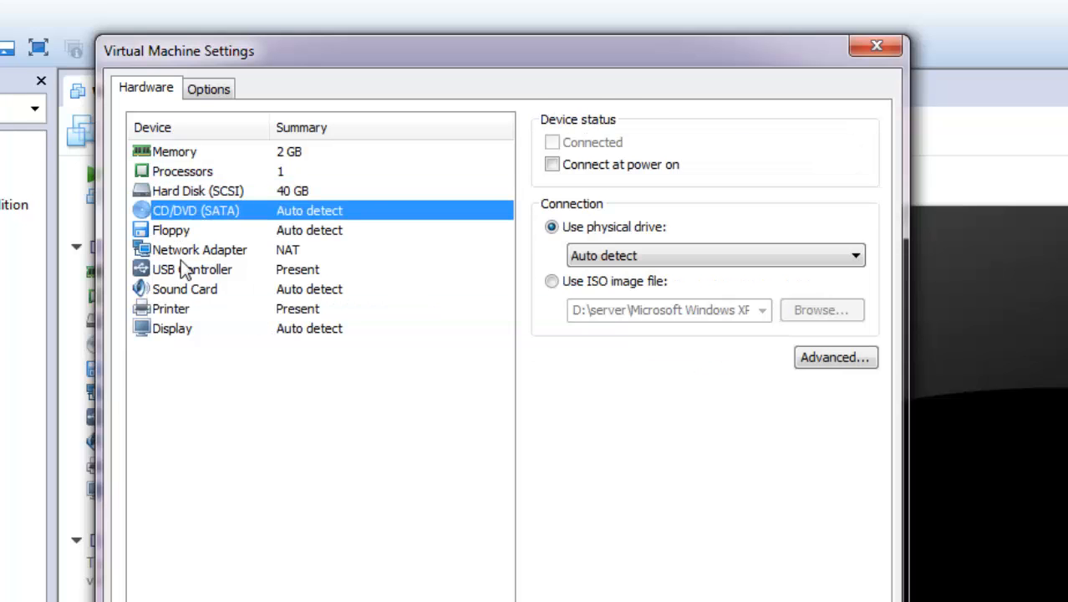
pyautogui.click(184, 308)
pyautogui.click(220, 191)
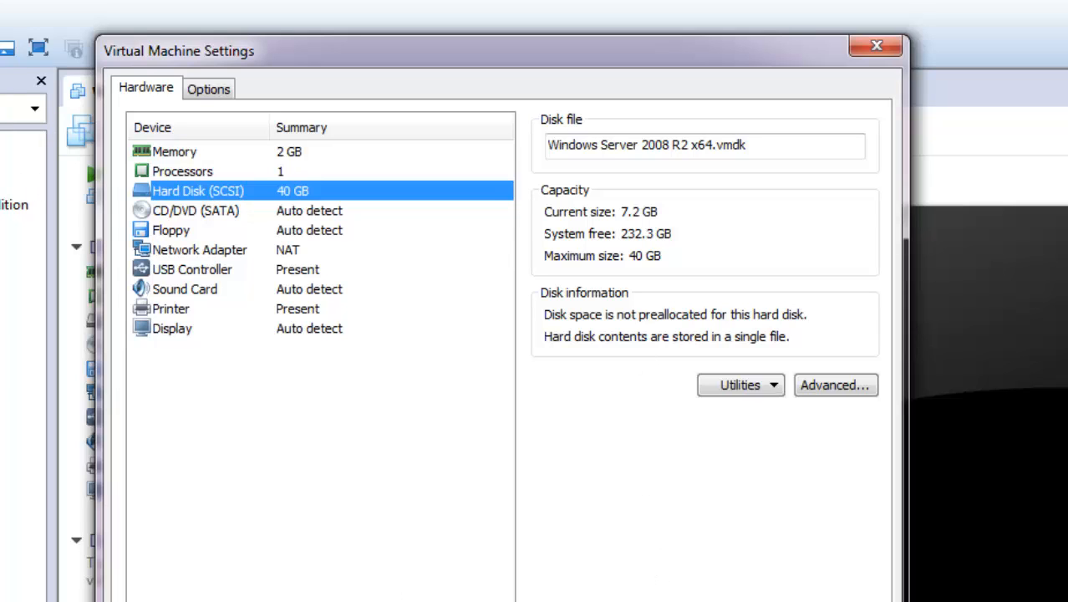
pyautogui.press('Escape')
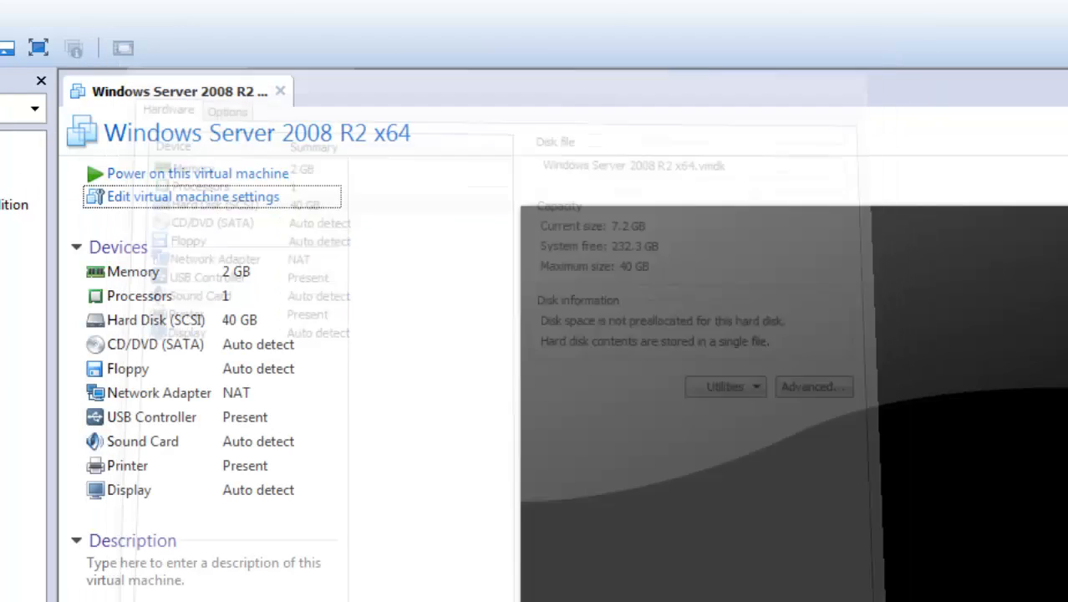
# Power on the Windows Server 2008 R2 x64 virtual machine and show it in full screen
pyautogui.click(192, 175)
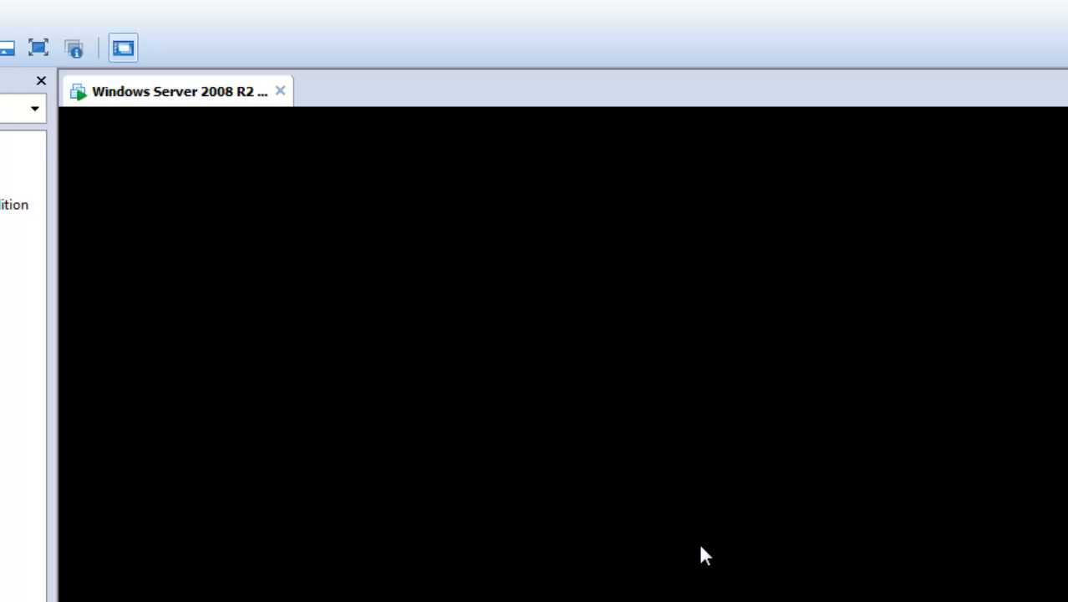
pyautogui.hotkey('ctrl', 'alt', 'Return')
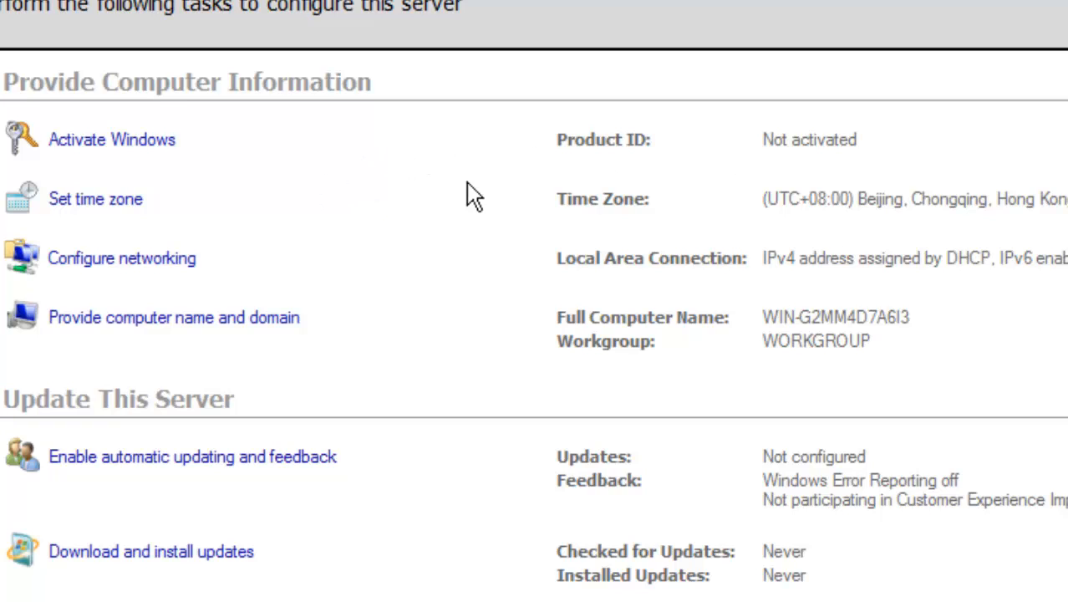
# Set the server's time zone to (UTC+08:00) Kuala Lumpur, Singapore and close the date and time settings
pyautogui.click(110, 209)
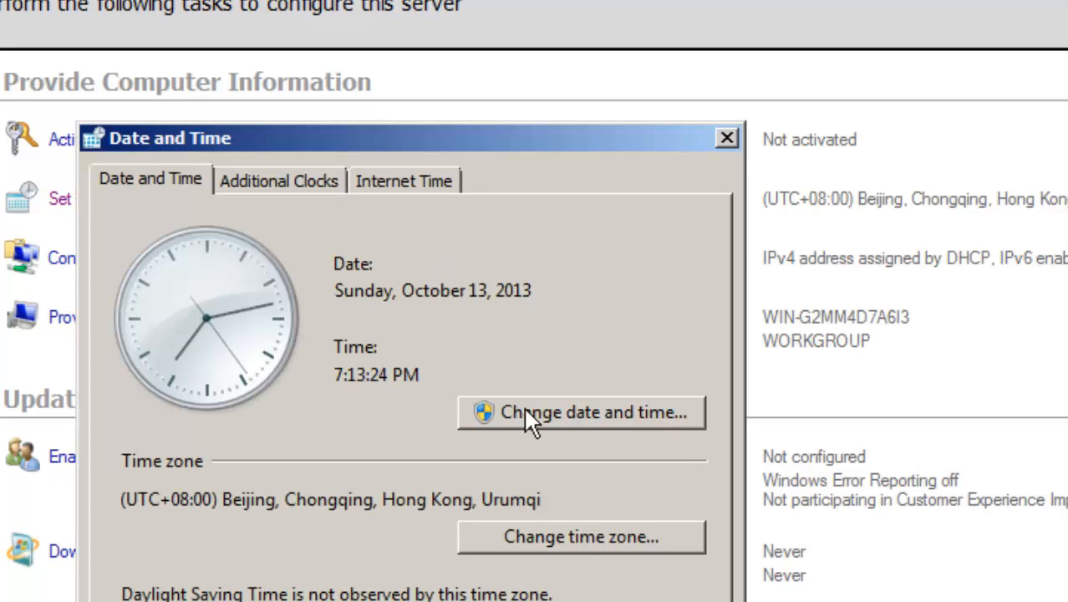
pyautogui.click(580, 539)
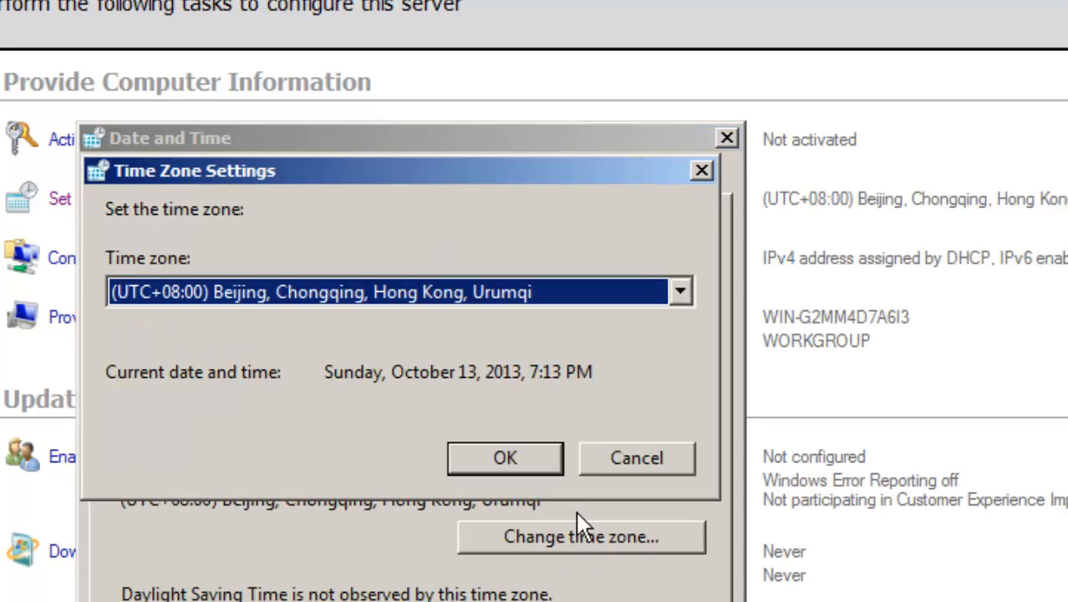
pyautogui.click(574, 293)
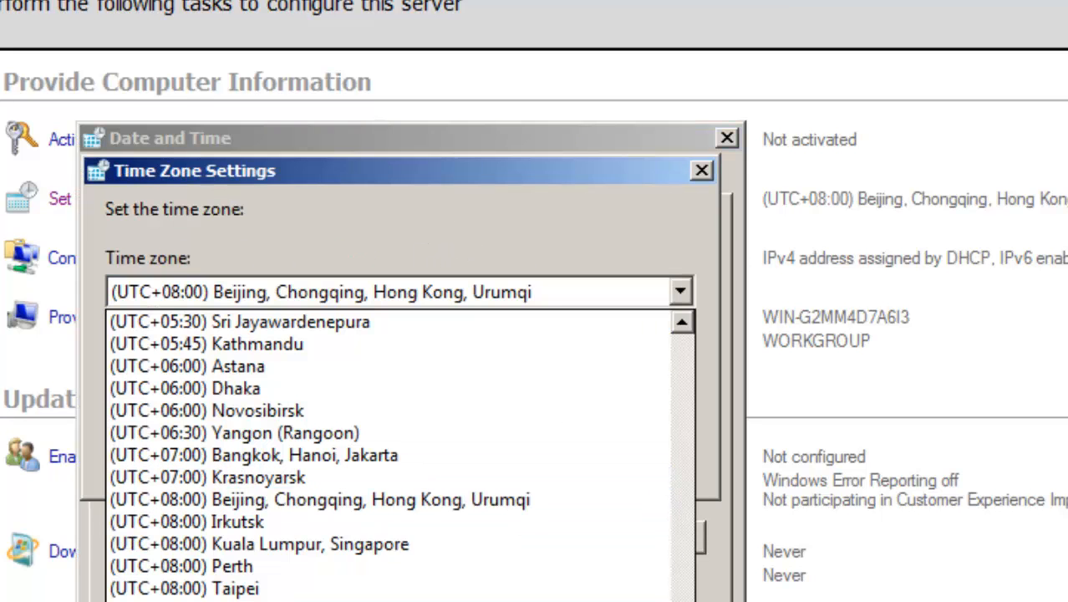
pyautogui.click(503, 551)
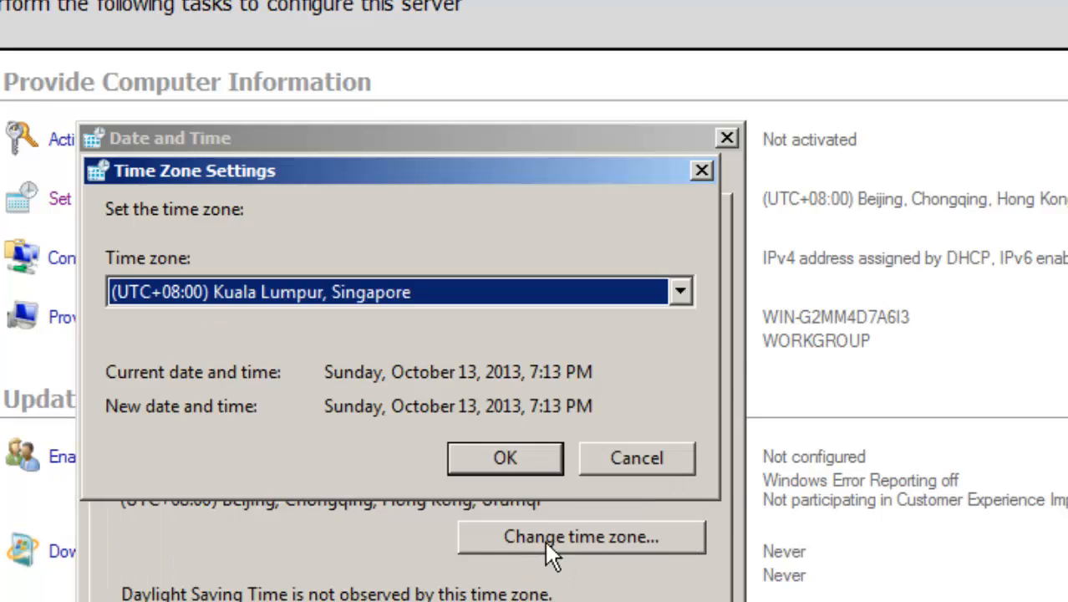
pyautogui.click(546, 464)
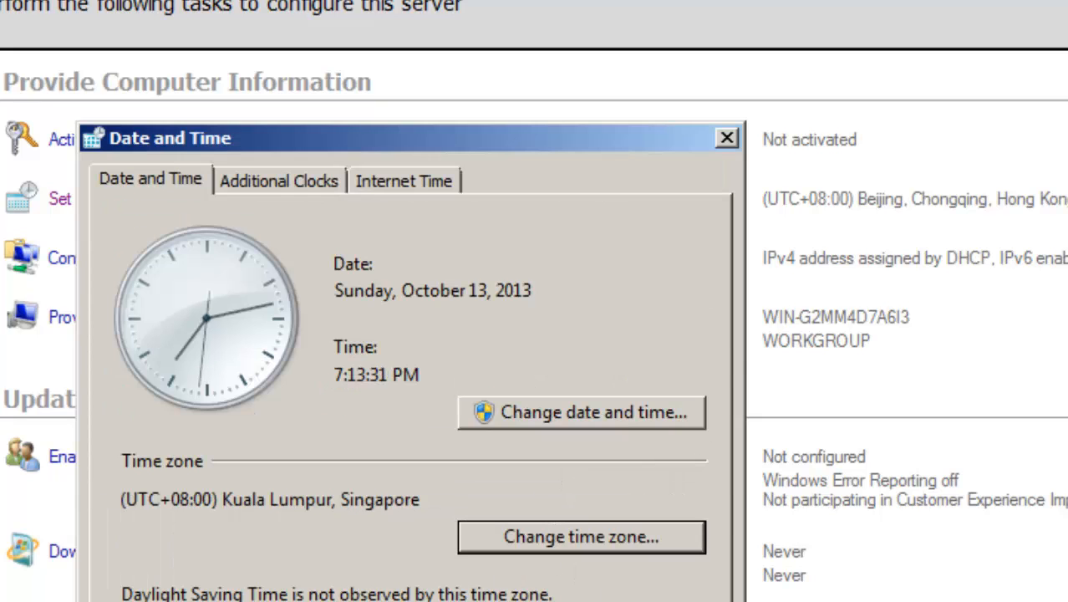
pyautogui.click(468, 601)
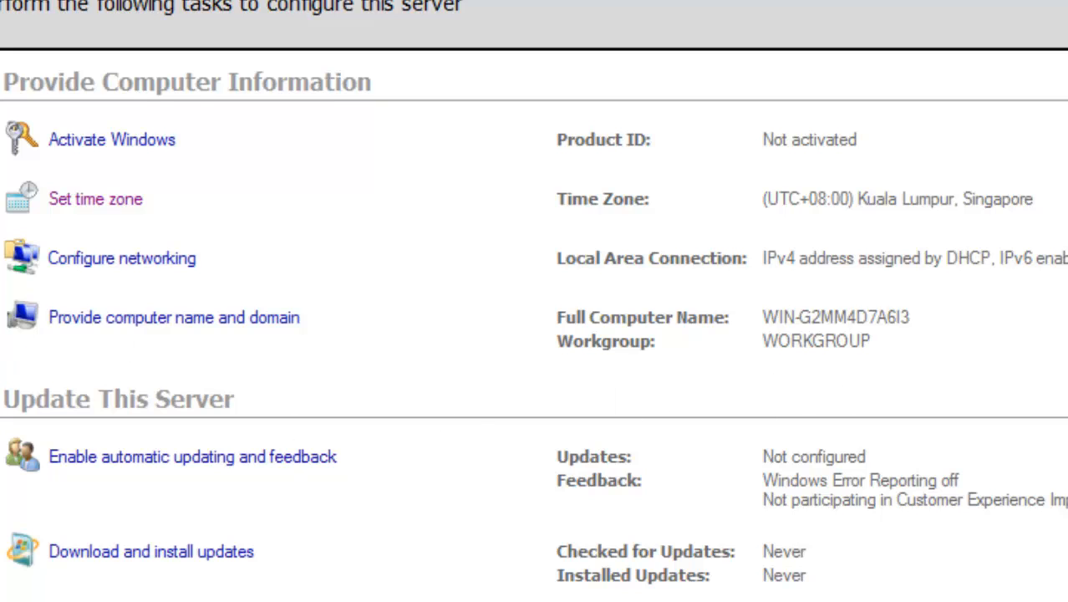
pyautogui.press('super')
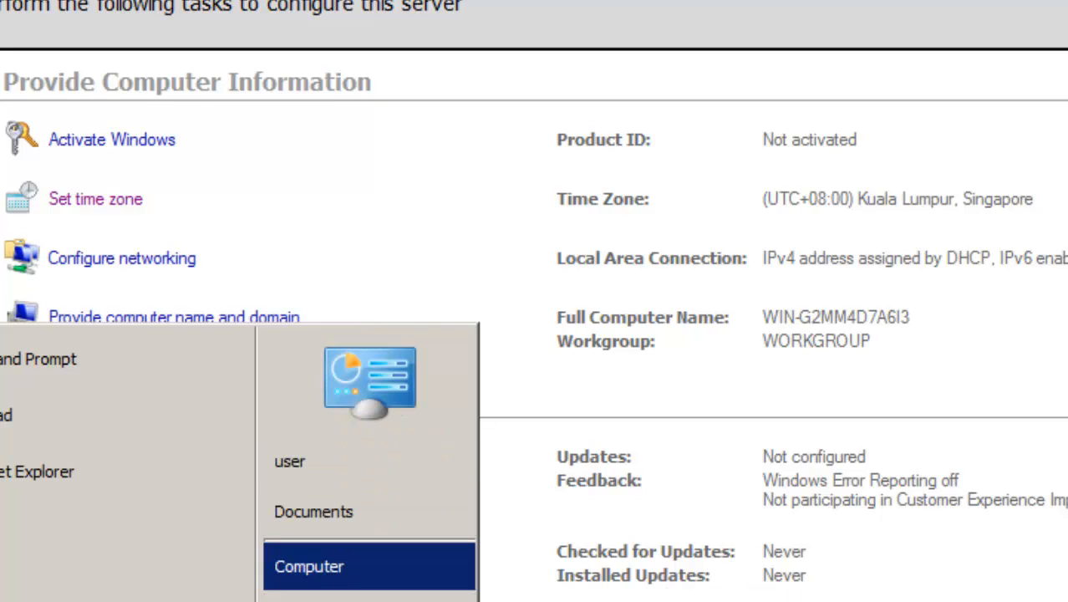
pyautogui.click(316, 600)
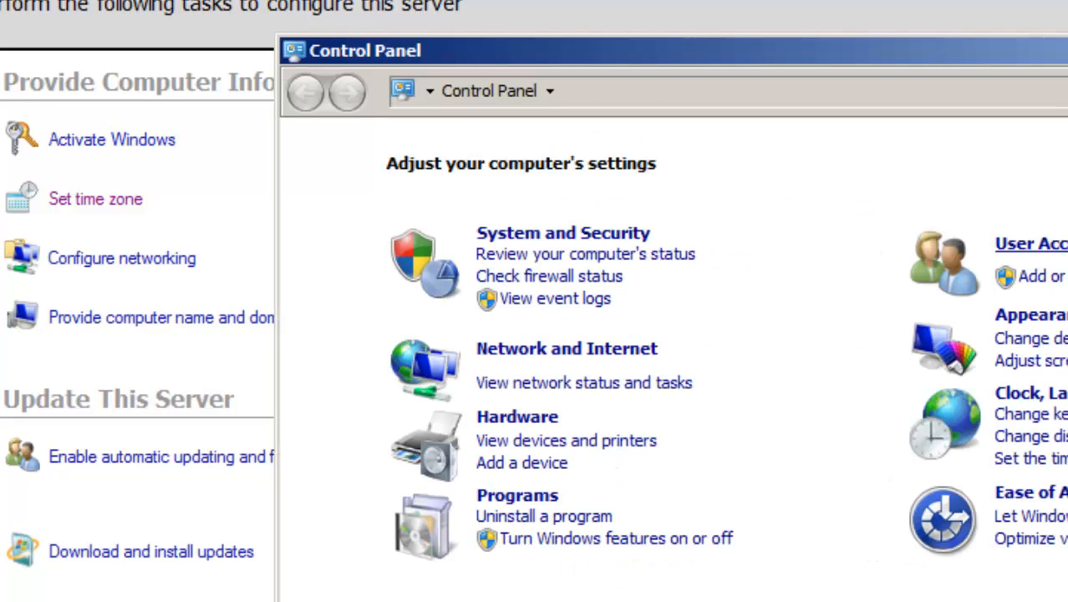
pyautogui.click(1030, 243)
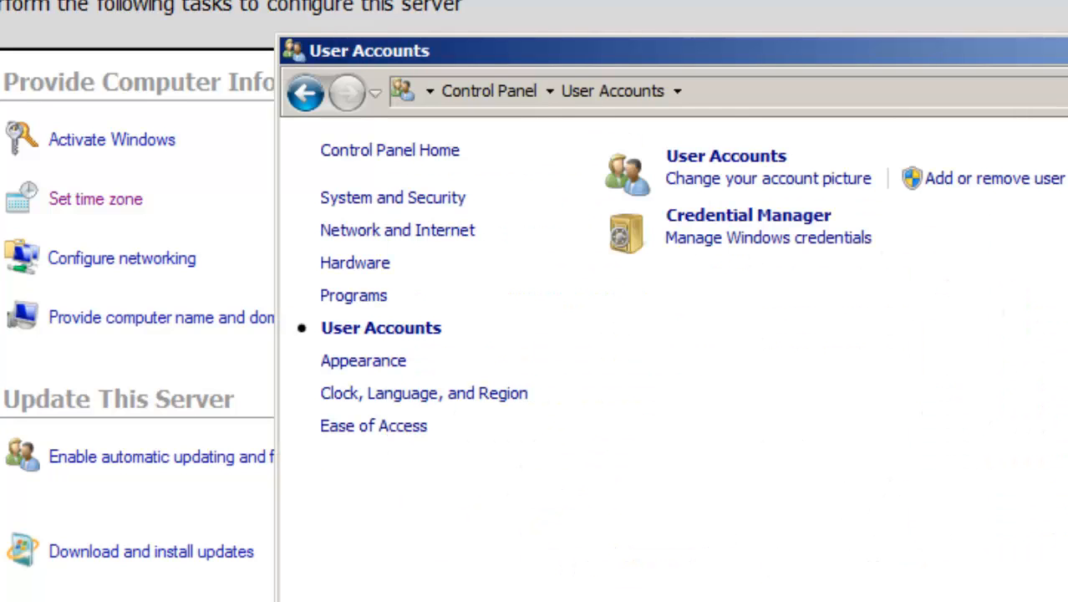
pyautogui.click(759, 175)
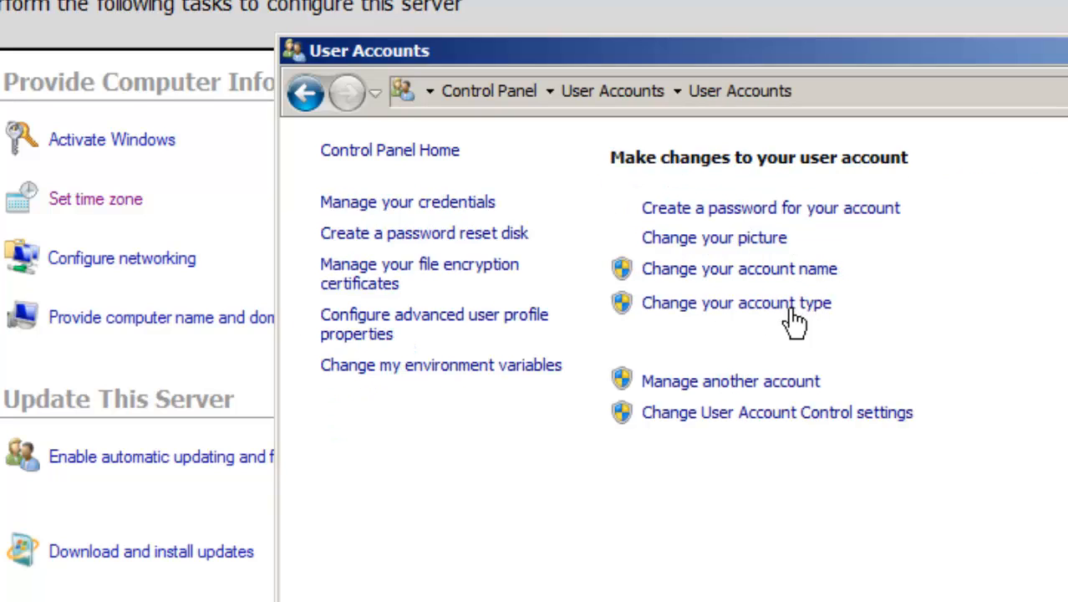
pyautogui.click(801, 381)
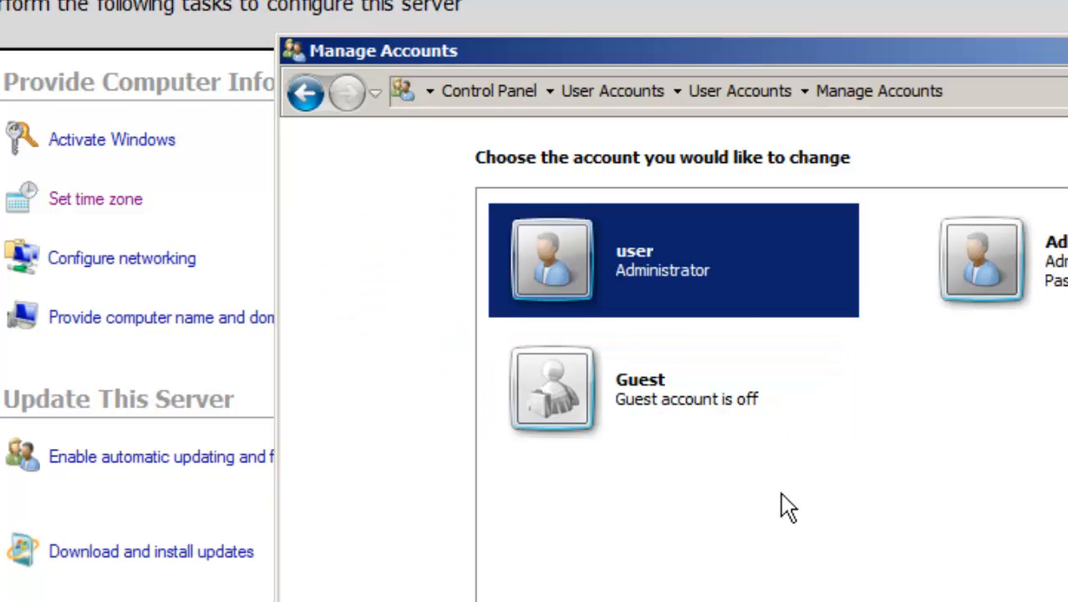
pyautogui.click(728, 270)
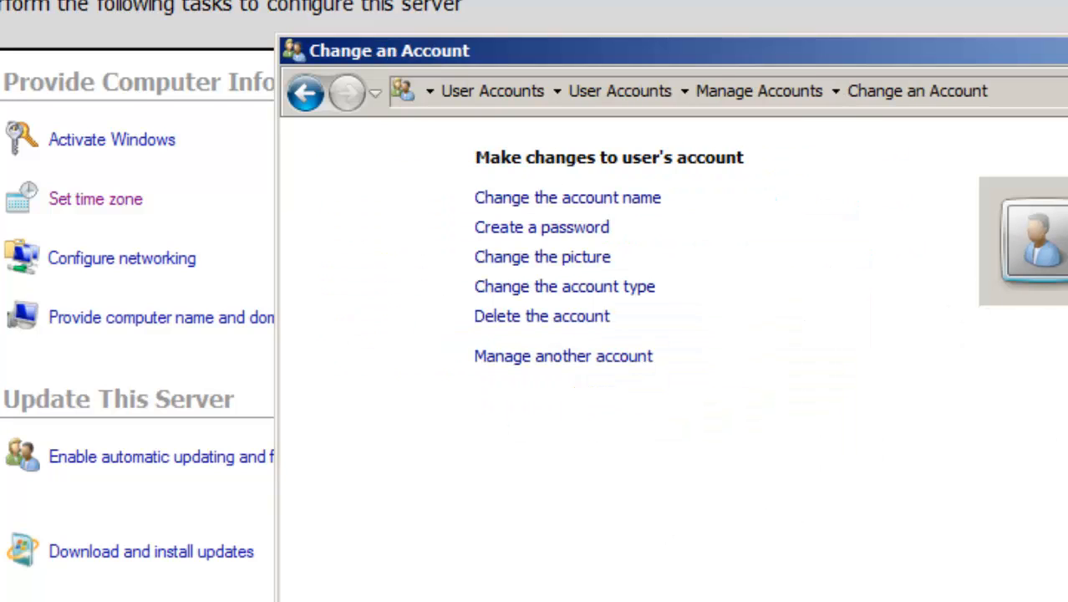
pyautogui.click(306, 91)
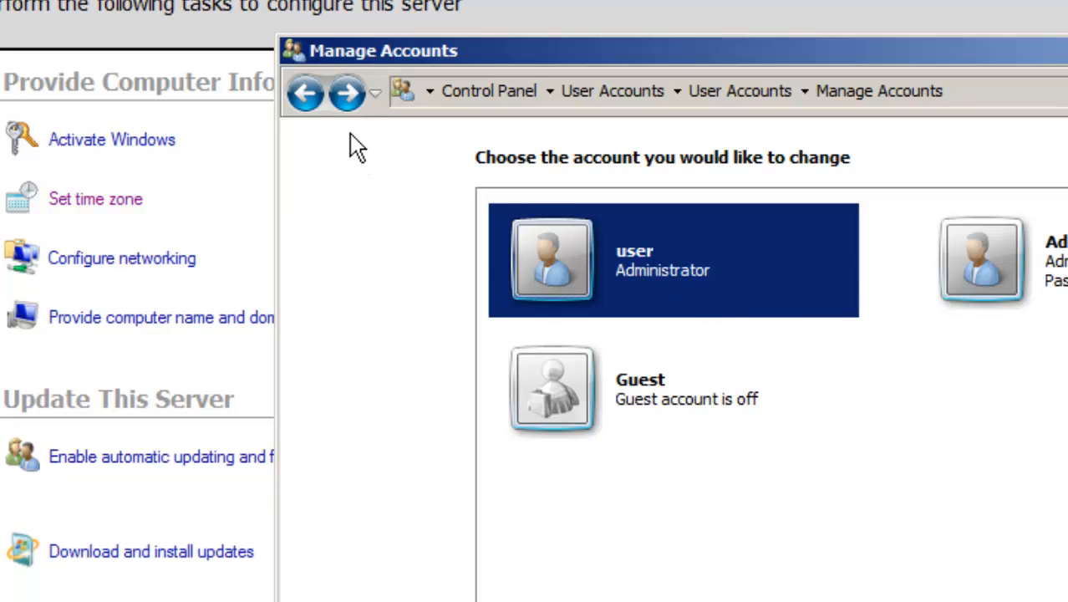
# Examine the change options of the built-in Administrator account and close the Control Panel
pyautogui.click(319, 102)
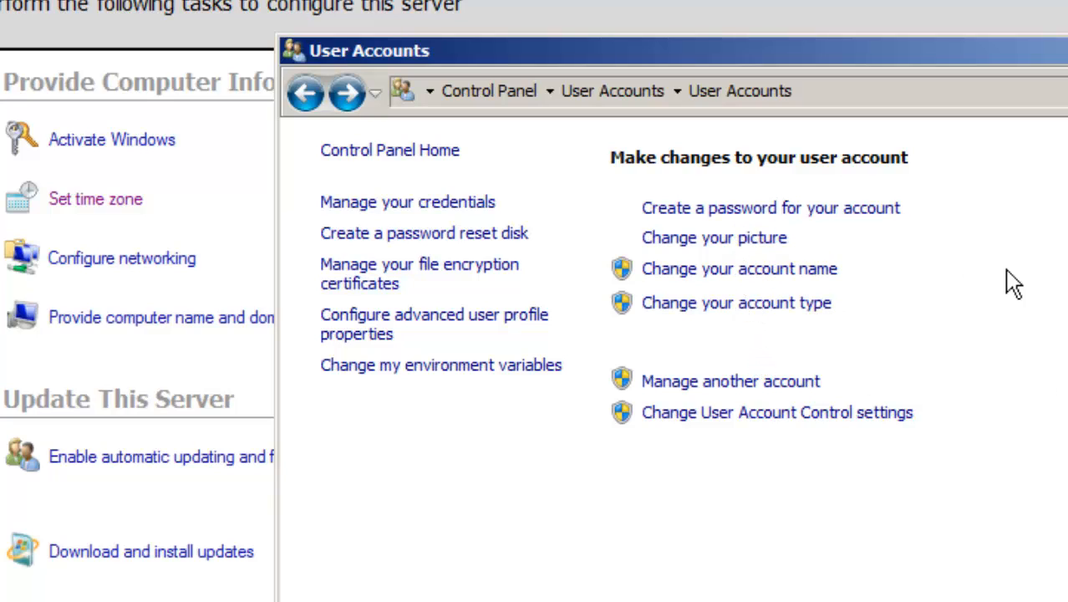
pyautogui.click(732, 381)
pyautogui.click(961, 251)
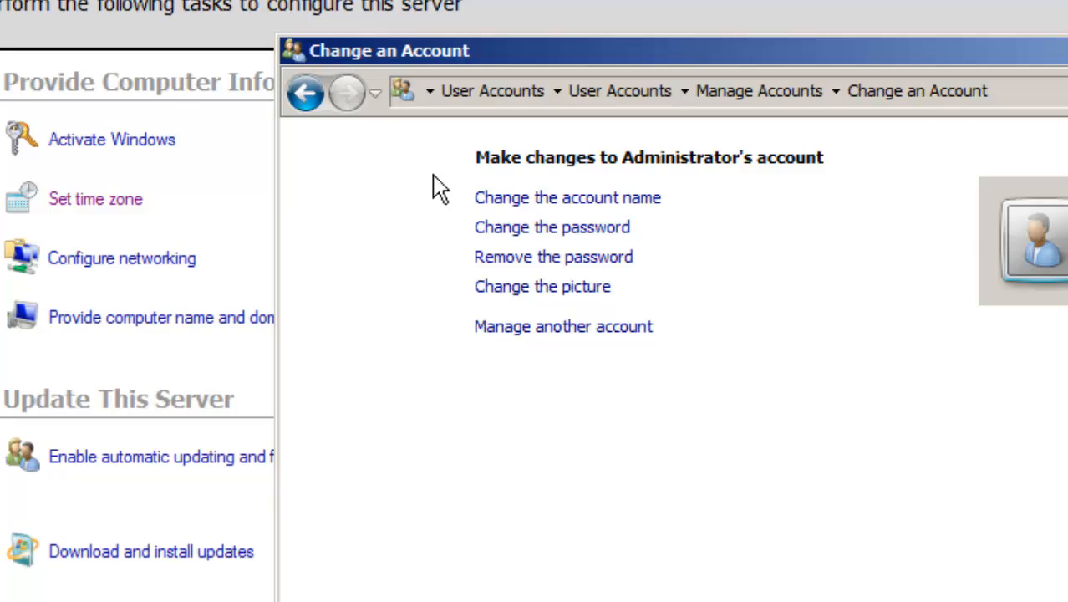
pyautogui.click(307, 102)
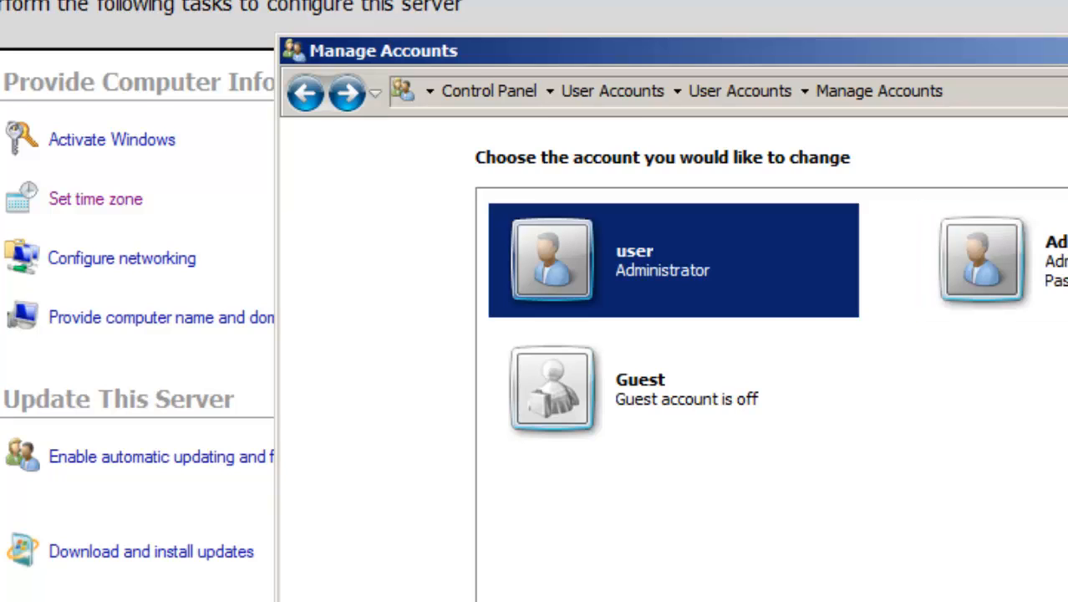
pyautogui.click(1067, 50)
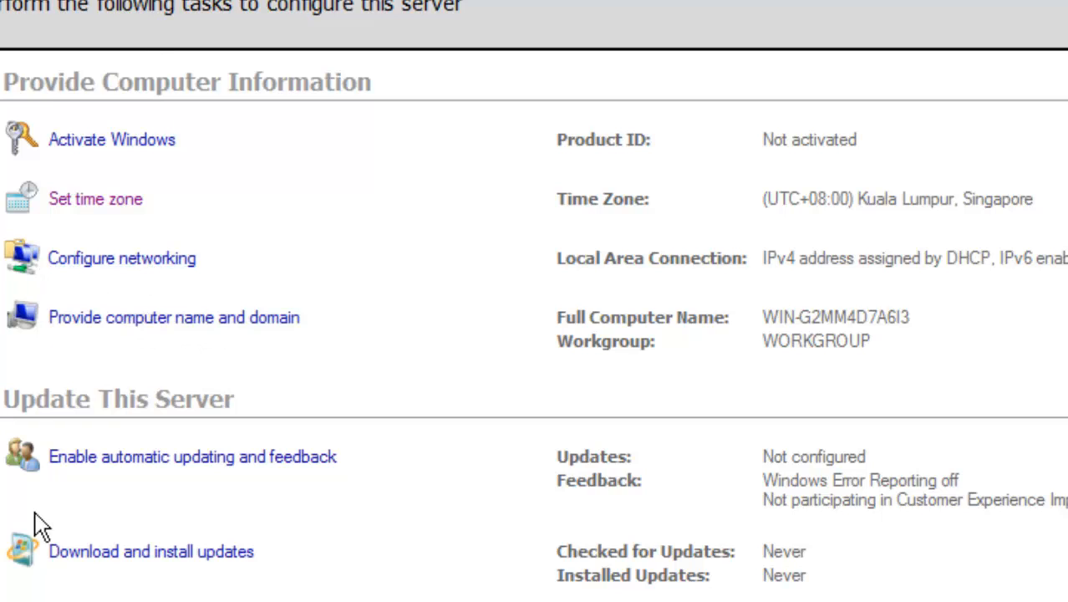
# Open the TCP/IPv4 properties of the Local Area Connection and choose to use a manually specified IP address
pyautogui.click(177, 253)
pyautogui.click(602, 216)
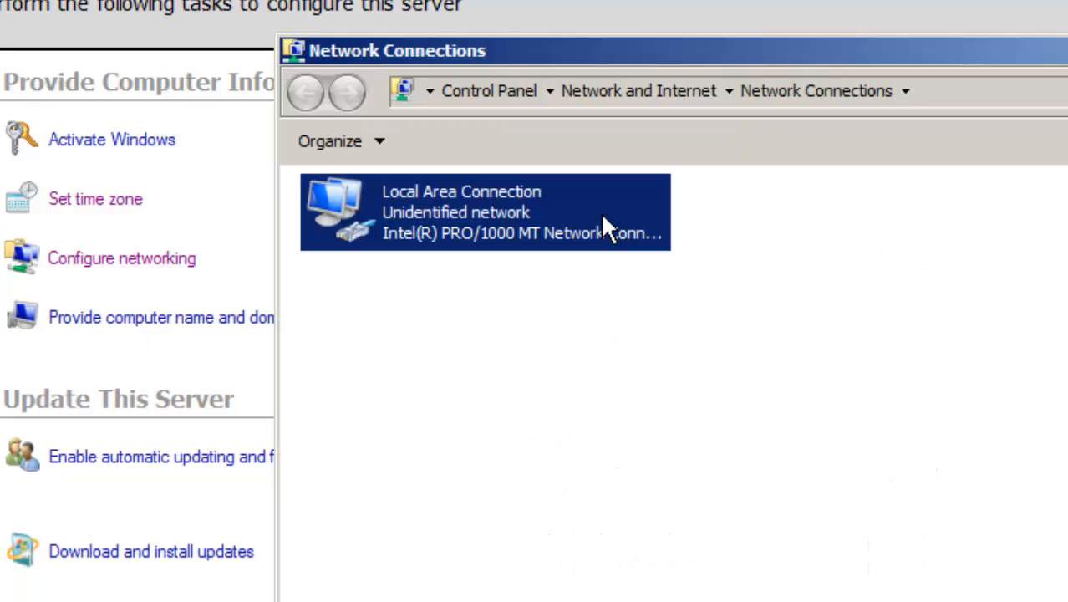
pyautogui.doubleClick(604, 221)
pyautogui.click(585, 558)
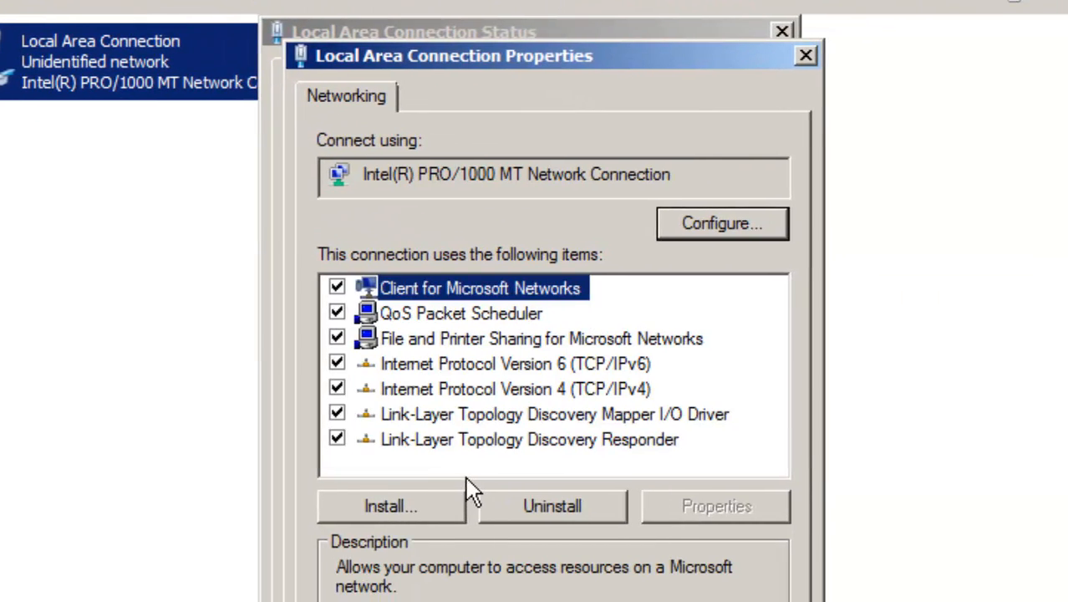
pyautogui.click(543, 397)
pyautogui.doubleClick(543, 399)
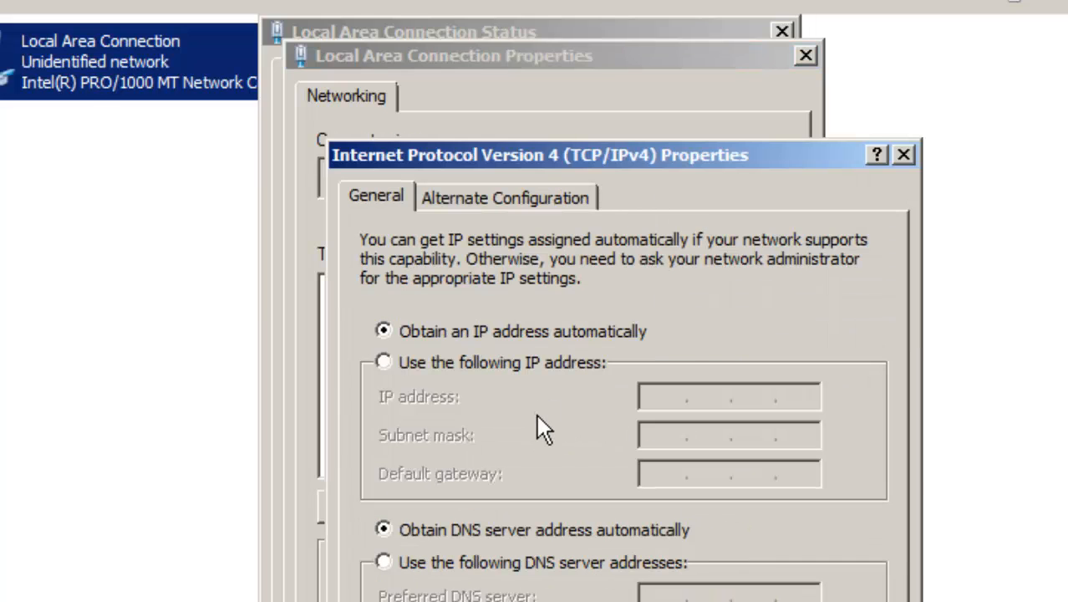
pyautogui.moveTo(498, 147); pyautogui.dragTo(483, 117)
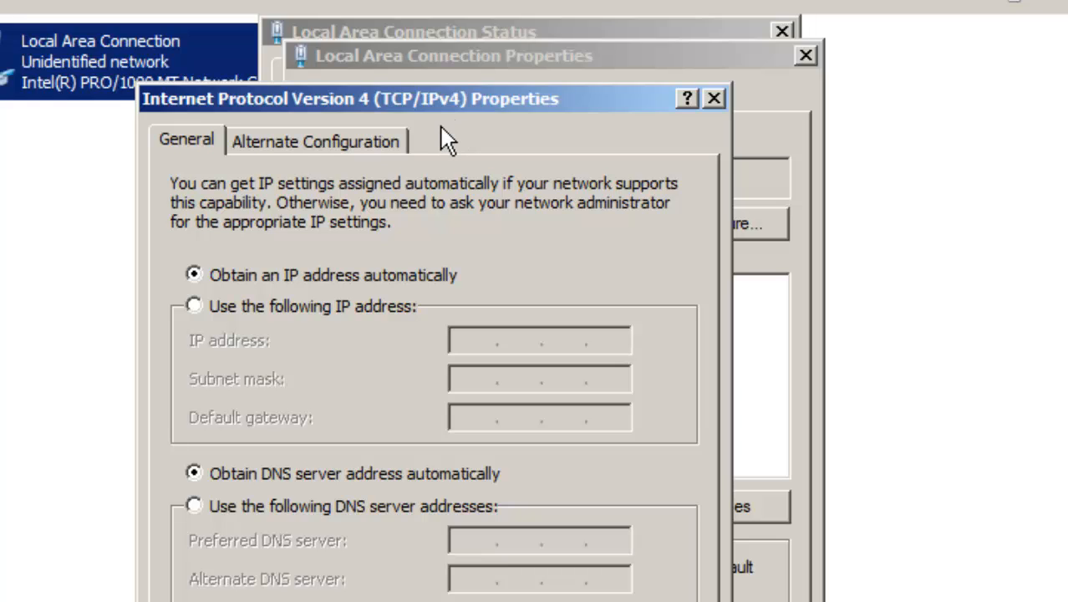
pyautogui.click(300, 305)
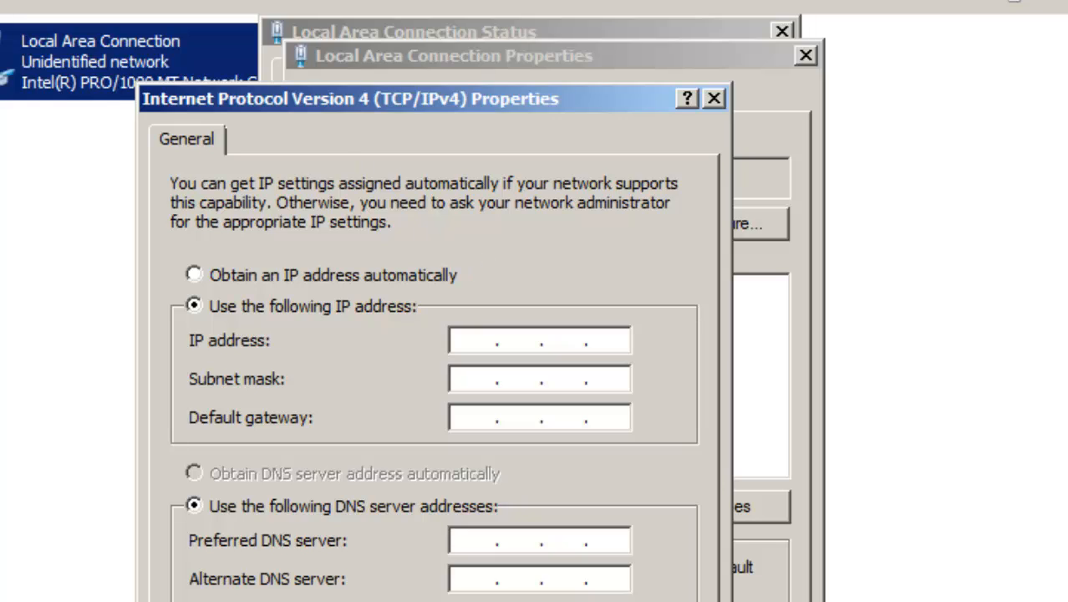
# Check the gateway IP in the NAT settings of VMnet8 in VMware's Virtual Network Editor
pyautogui.hotkey('ctrl', 'p')
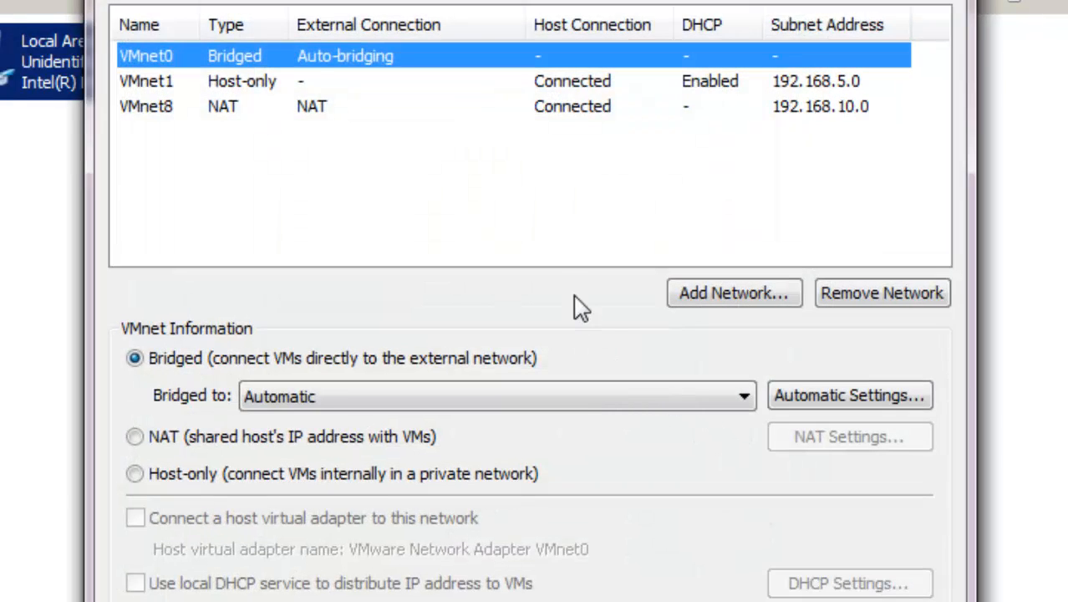
pyautogui.click(189, 107)
pyautogui.click(861, 450)
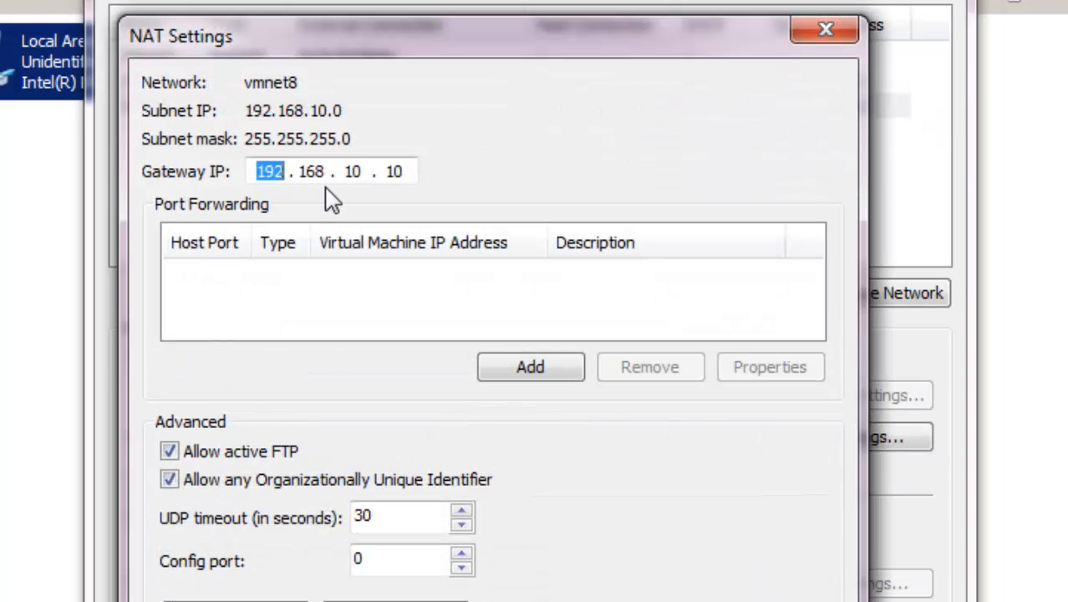
pyautogui.click(669, 599)
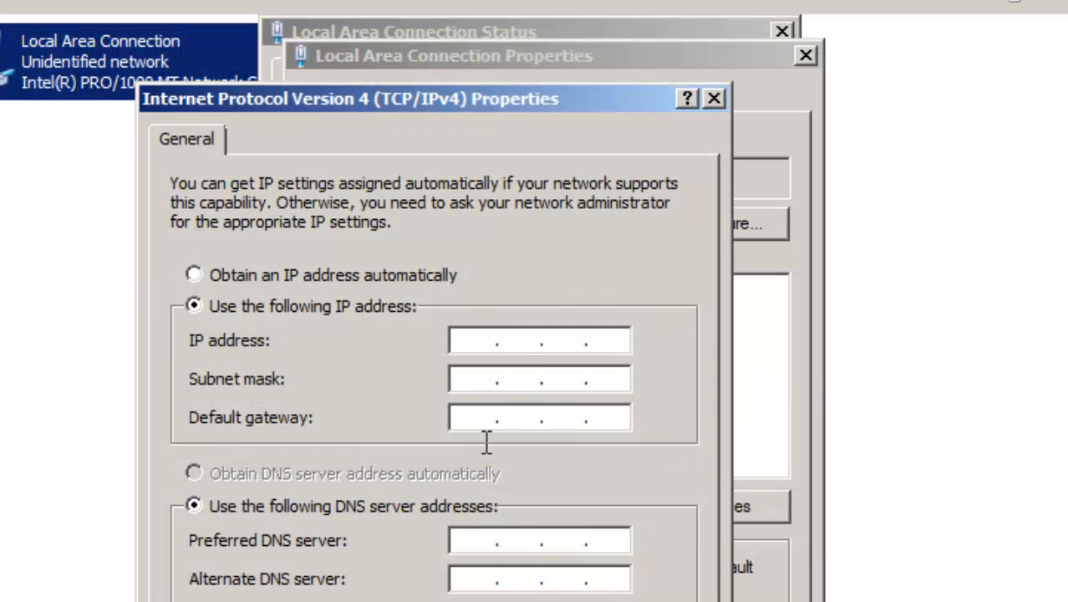
# Set the default gateway of the server's IPv4 connection to 192.168.10.10
pyautogui.click(484, 417)
pyautogui.write('192.168.101.0')
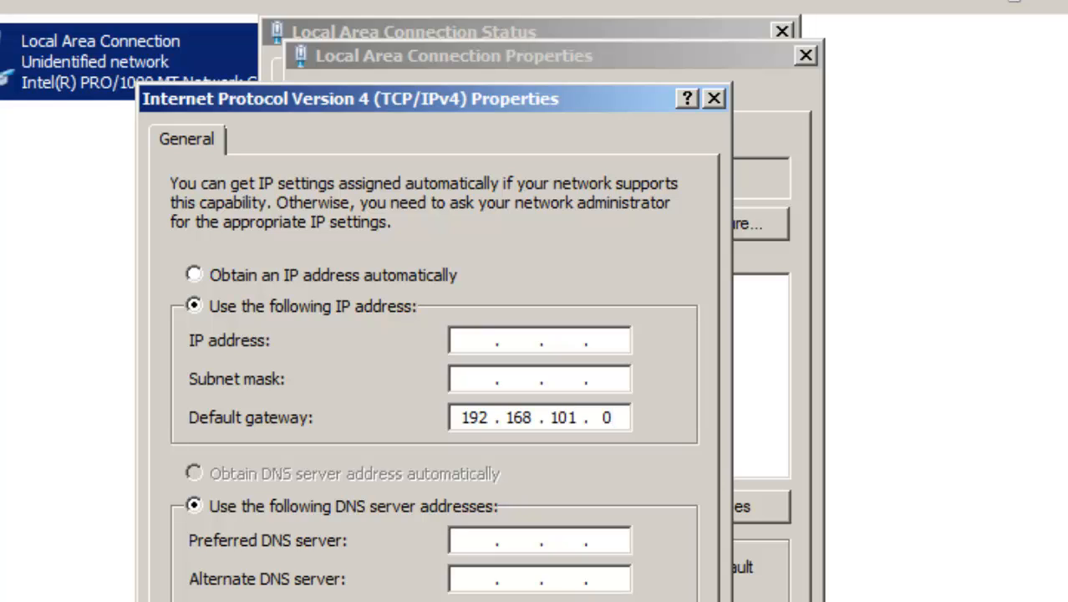
pyautogui.click(584, 432)
pyautogui.press('BackSpace')
pyautogui.click(601, 417)
pyautogui.write('1')
pyautogui.click(472, 542)
# Set the static IP address to 192.168.10.12 with subnet mask 255.255.255.0
pyautogui.click(470, 347)
pyautogui.write('192.1')
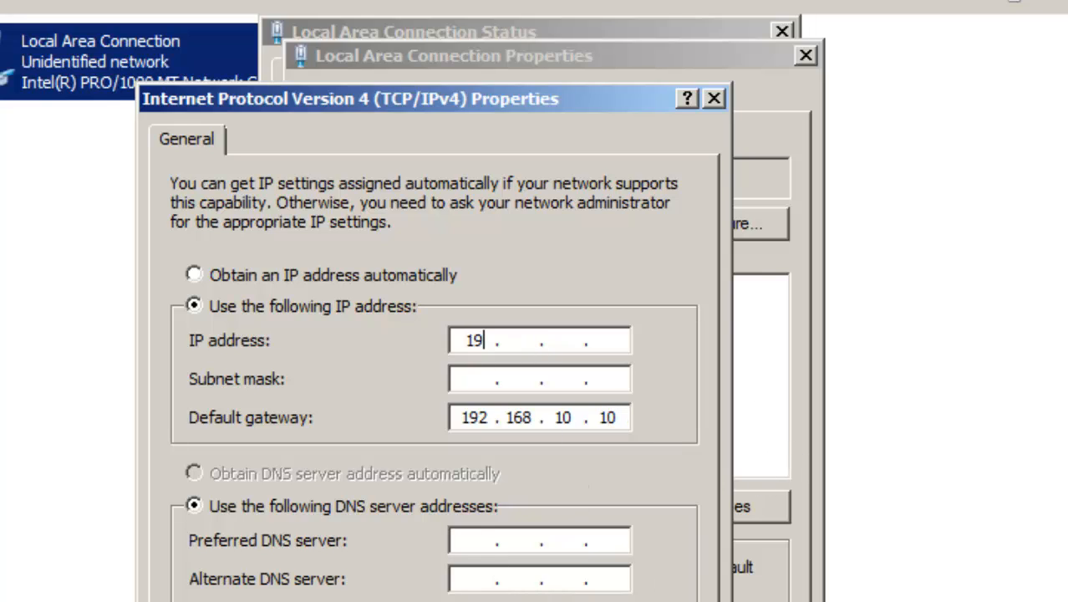
pyautogui.write('68.')
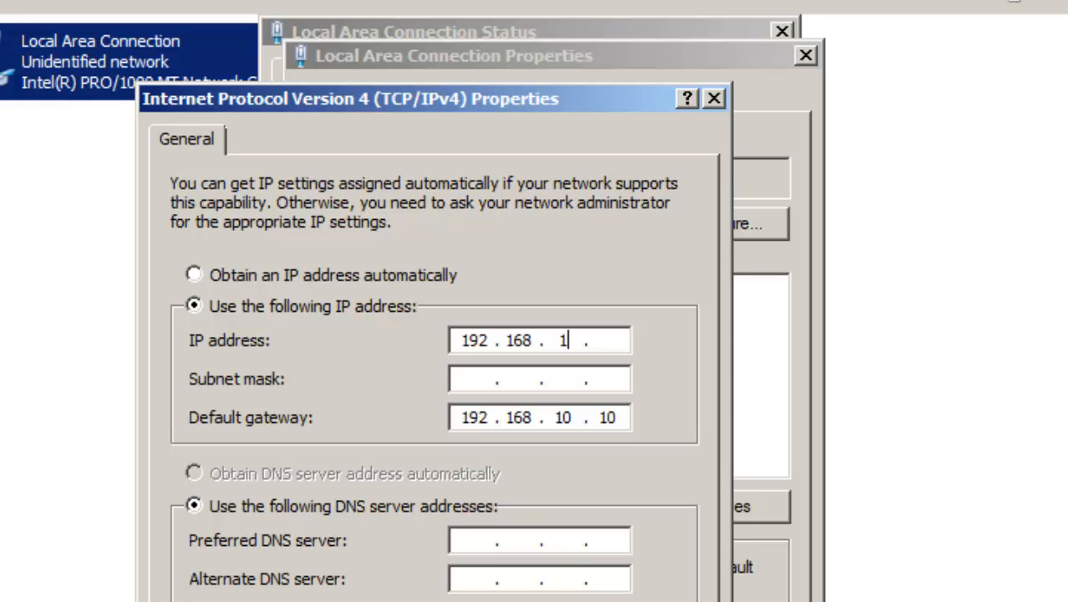
pyautogui.write('10.13')
pyautogui.click(481, 386)
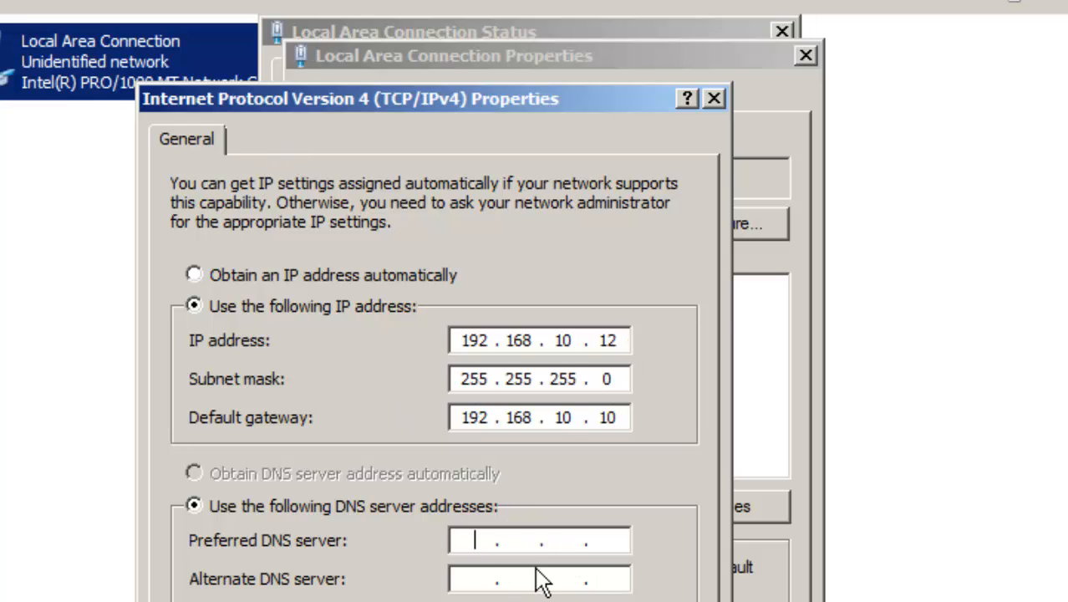
# Set the preferred DNS server to 192.168.10.12 and the alternate to 192.168.10.10, and apply the connection properties
pyautogui.write('192 . . .')
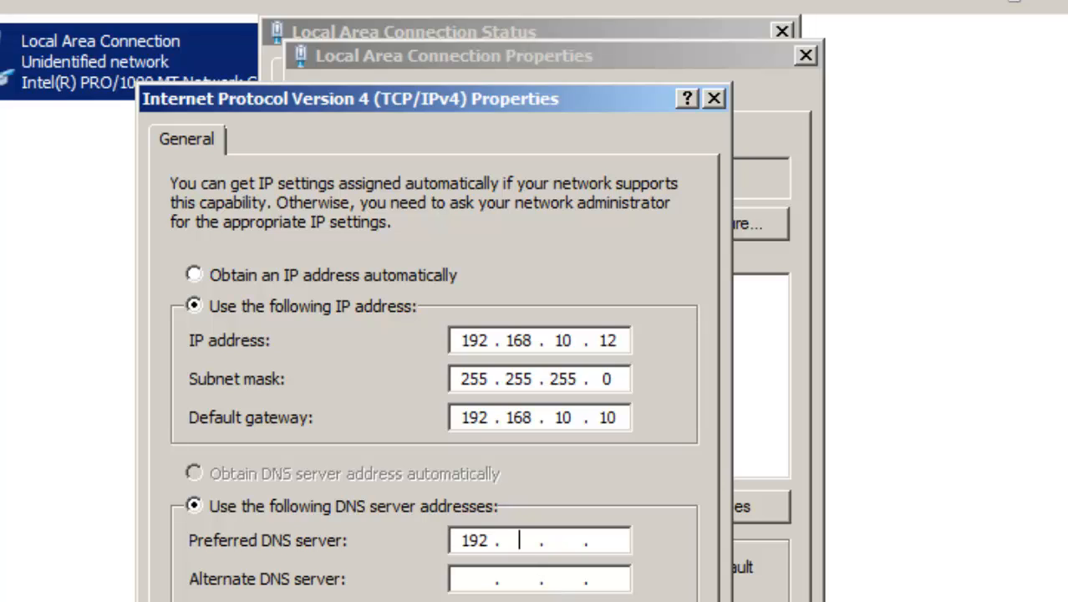
pyautogui.write('168 10.12')
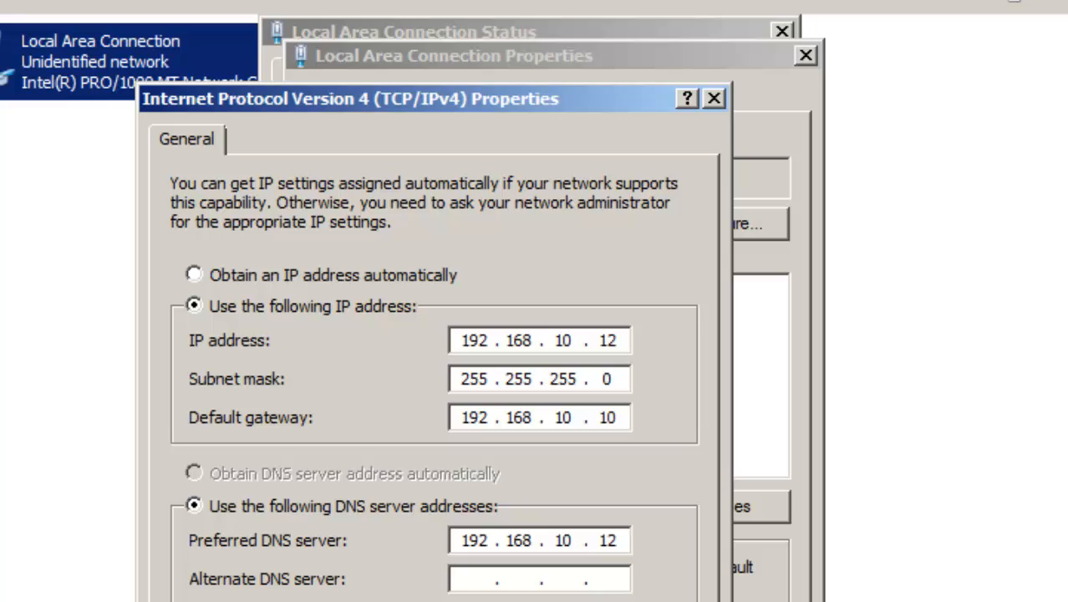
pyautogui.write('192168')
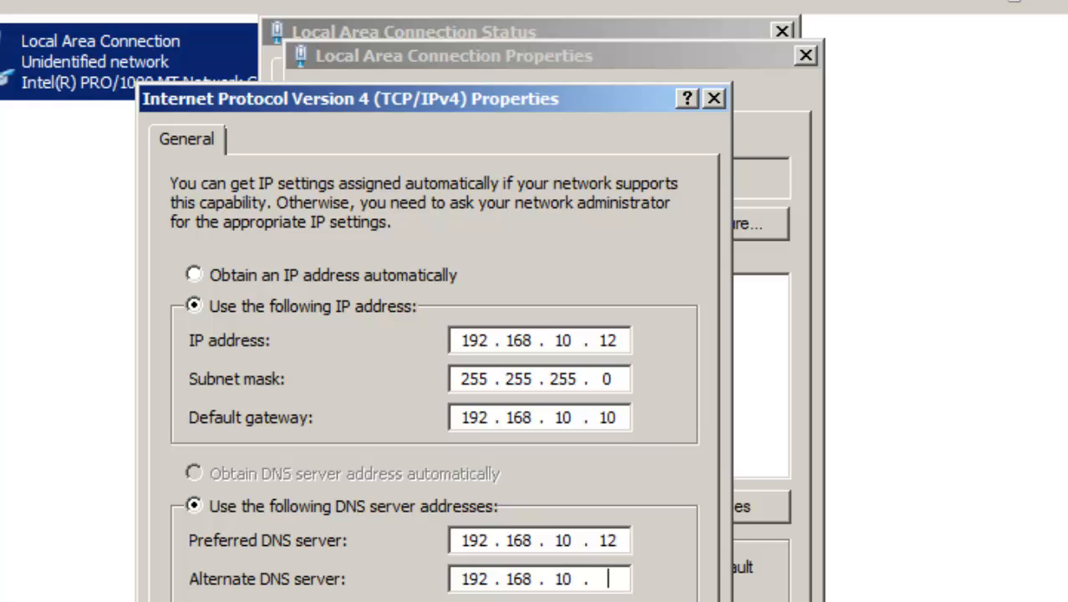
pyautogui.write('10')
pyautogui.press('Return')
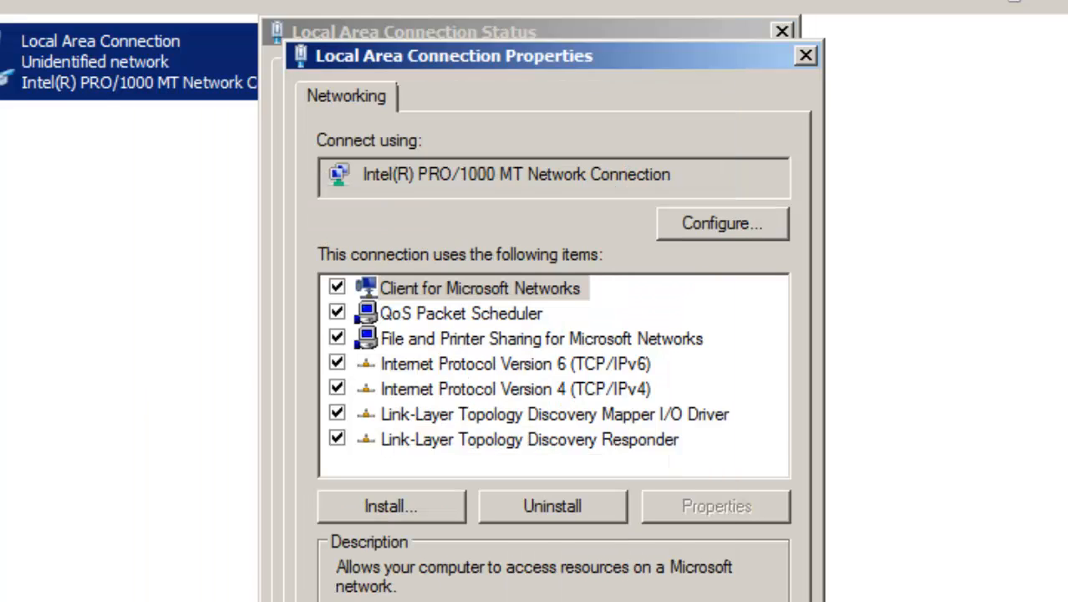
pyautogui.press('Return')
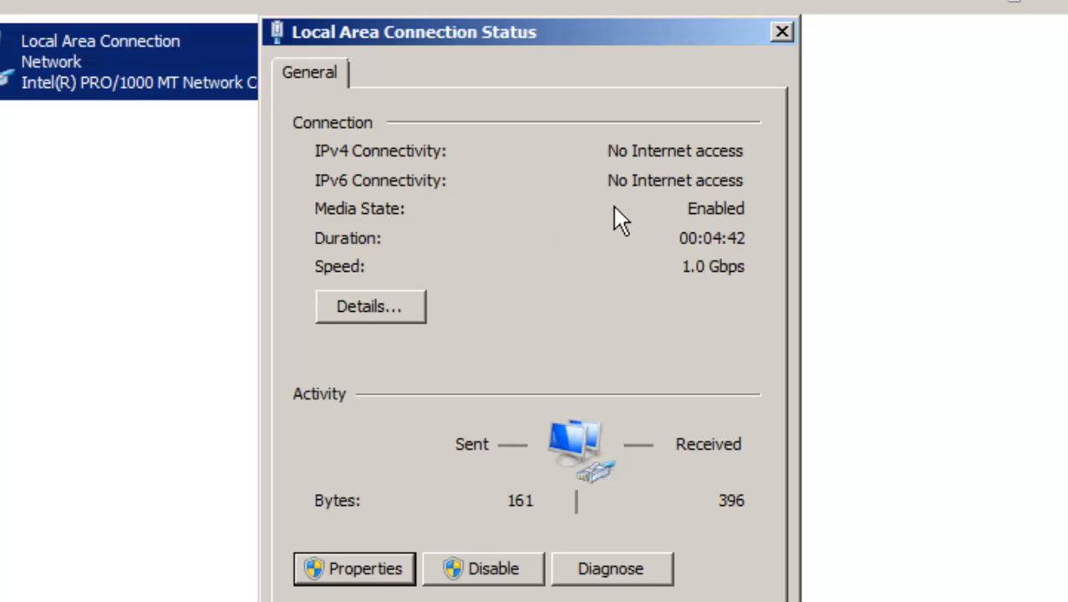
# Close the Local Area Connection status and refresh the network connections list
pyautogui.moveTo(666, 50); pyautogui.dragTo(353, 53)
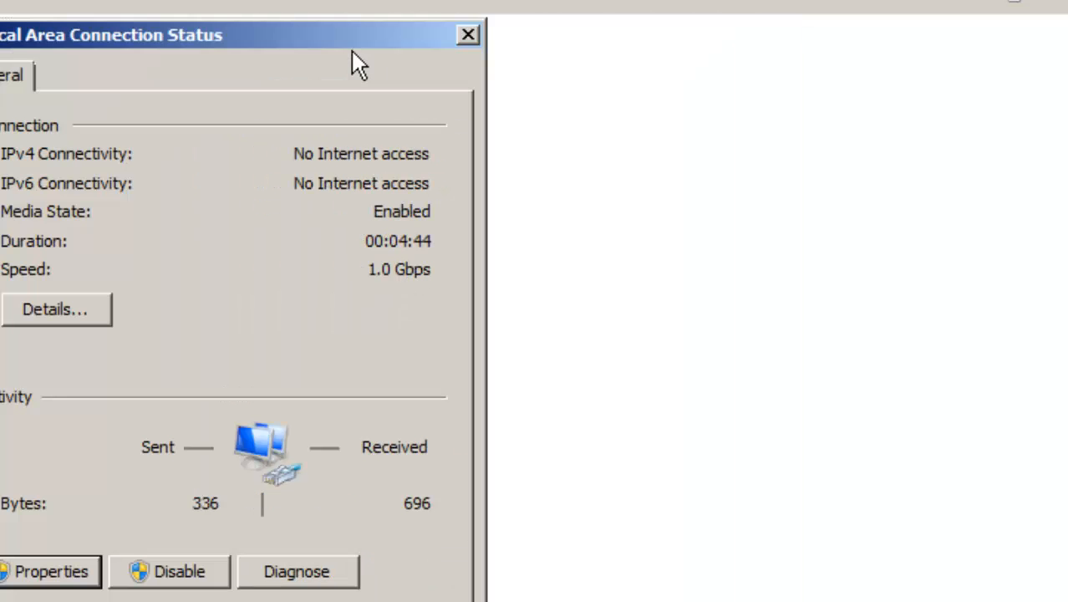
pyautogui.press('Escape')
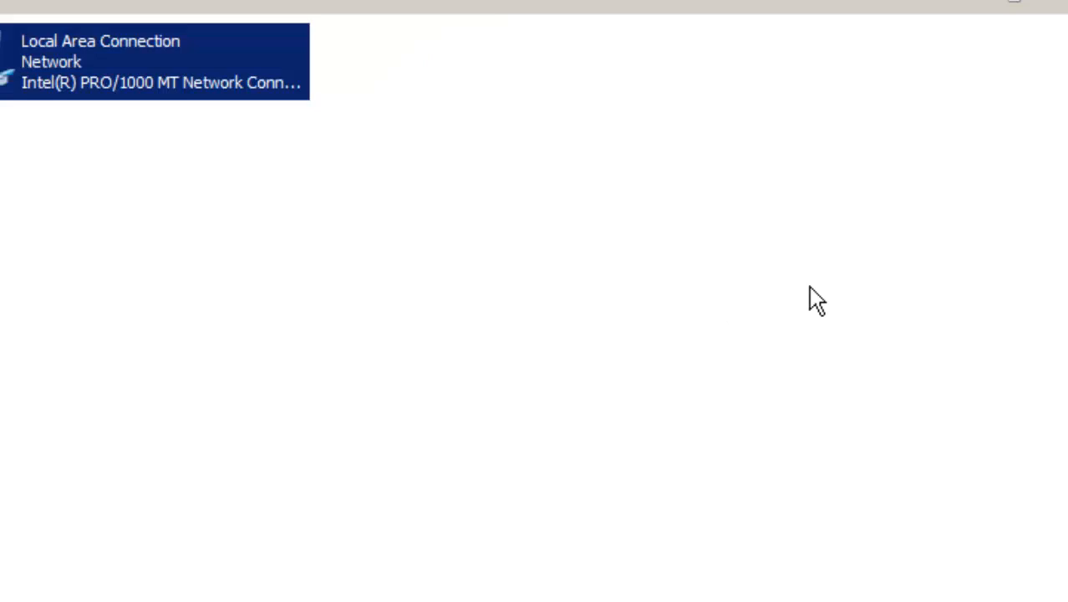
pyautogui.rightClick(808, 287)
pyautogui.click(841, 366)
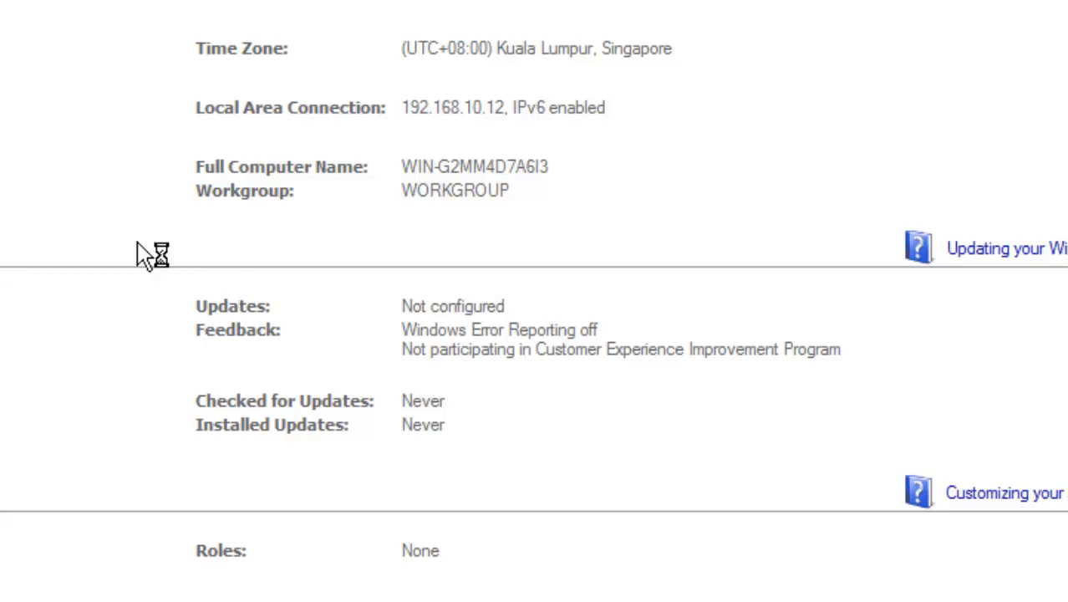
pyautogui.click(144, 187)
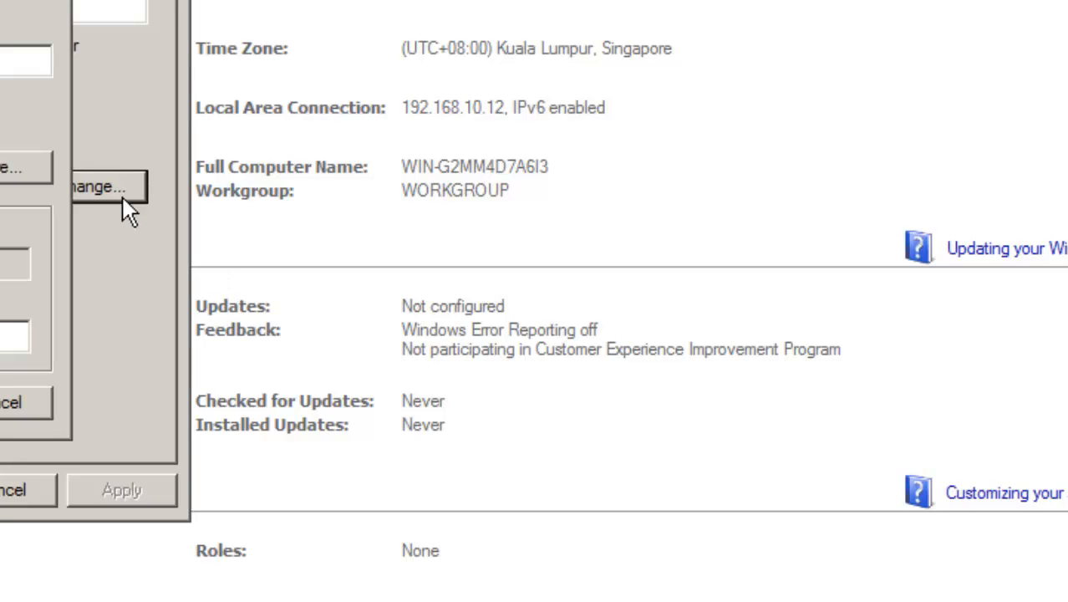
pyautogui.click(17, 396)
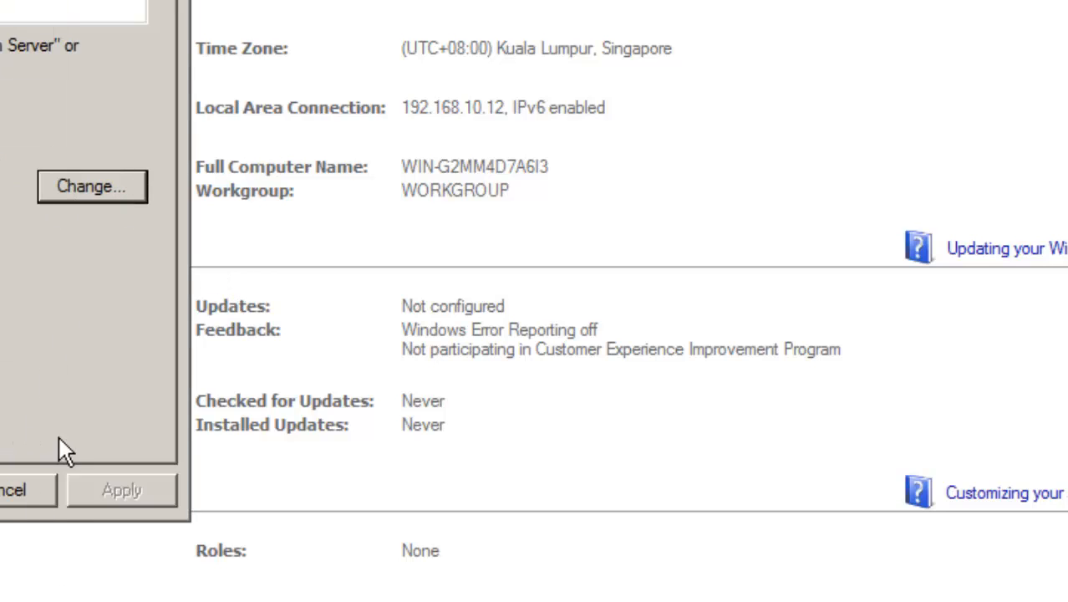
pyautogui.click(35, 493)
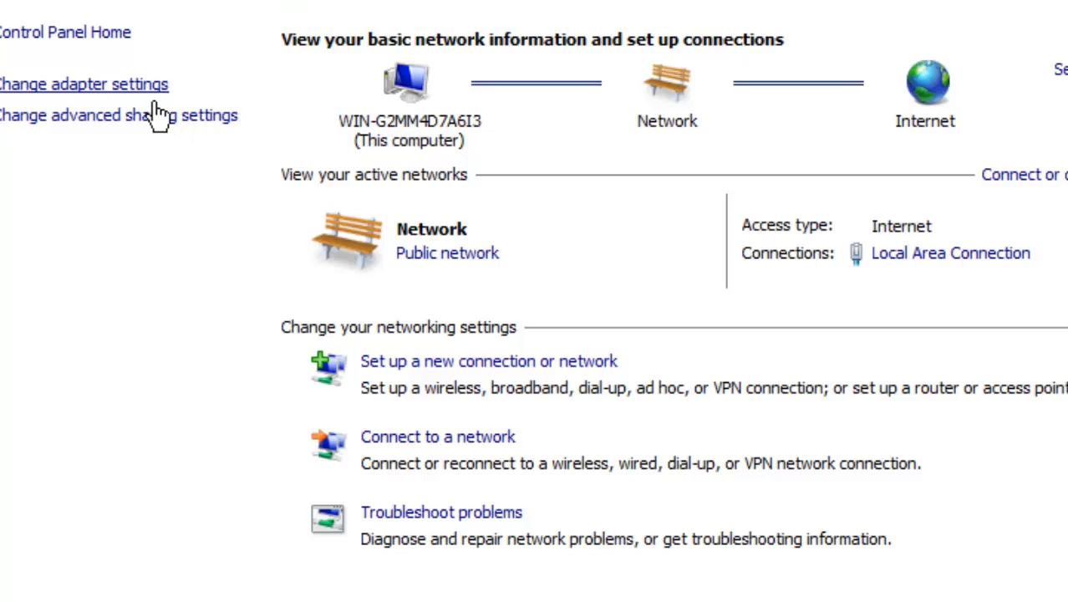
# Check the connectivity status of the Local Area Connection in the adapter settings
pyautogui.click(151, 88)
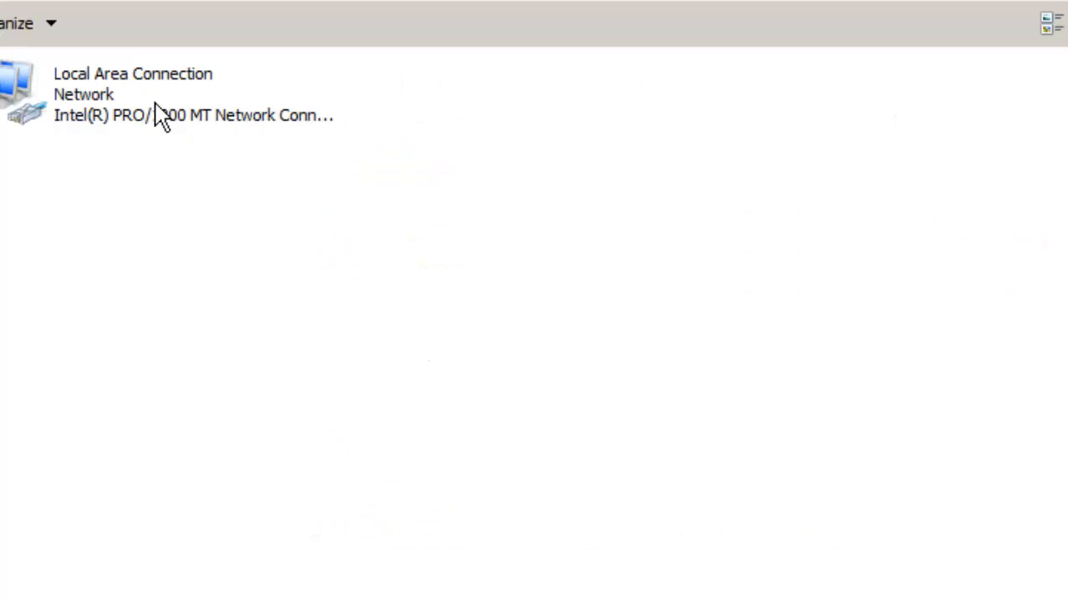
pyautogui.doubleClick(104, 117)
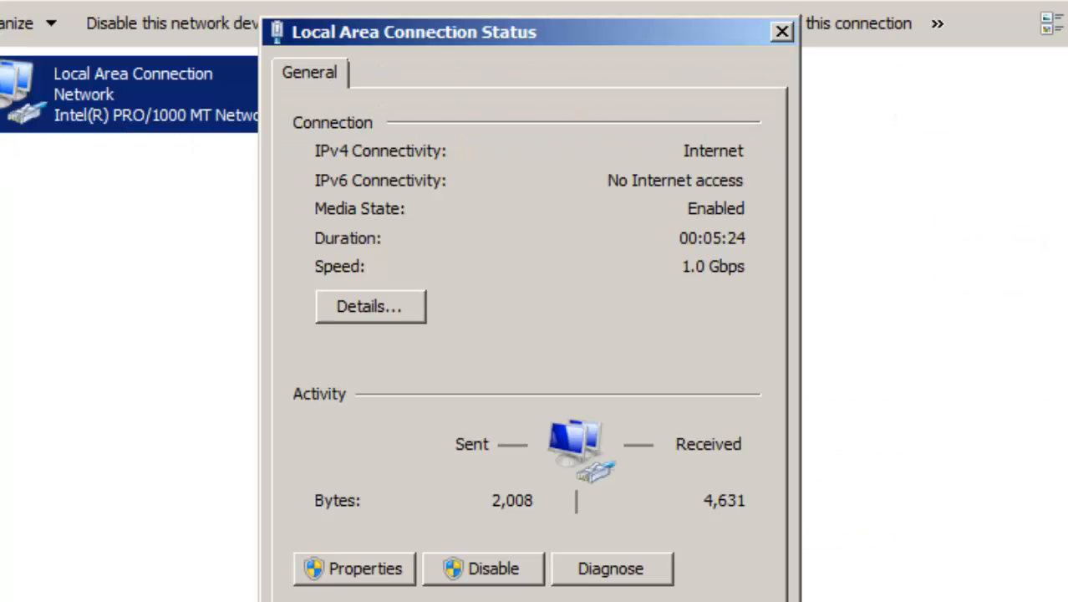
pyautogui.press('Escape')
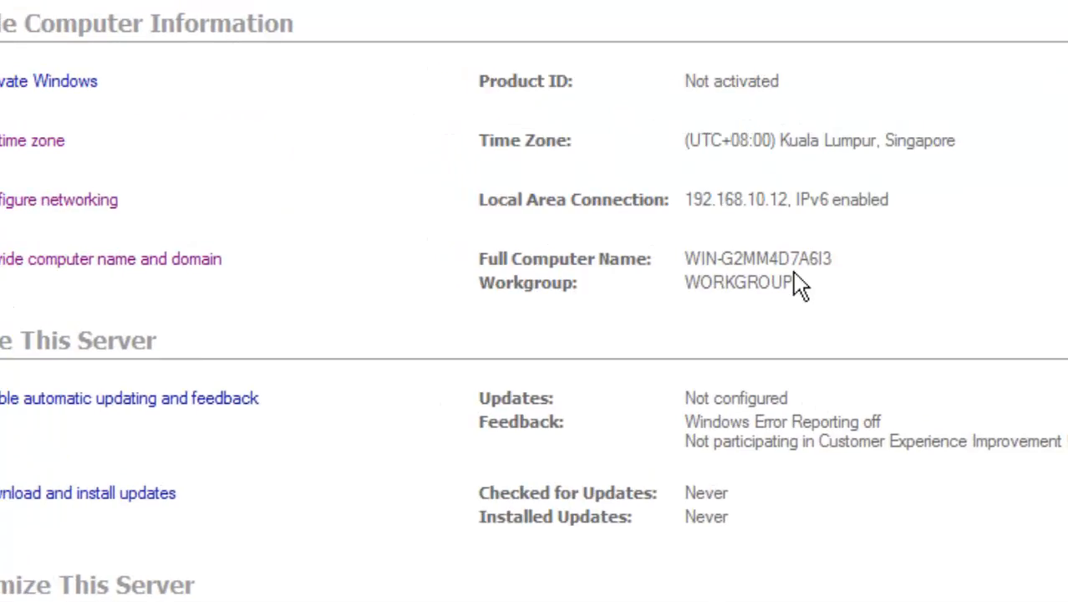
# Examine the computer name settings reached through the computer's advanced system settings and close the System window
pyautogui.press('super')
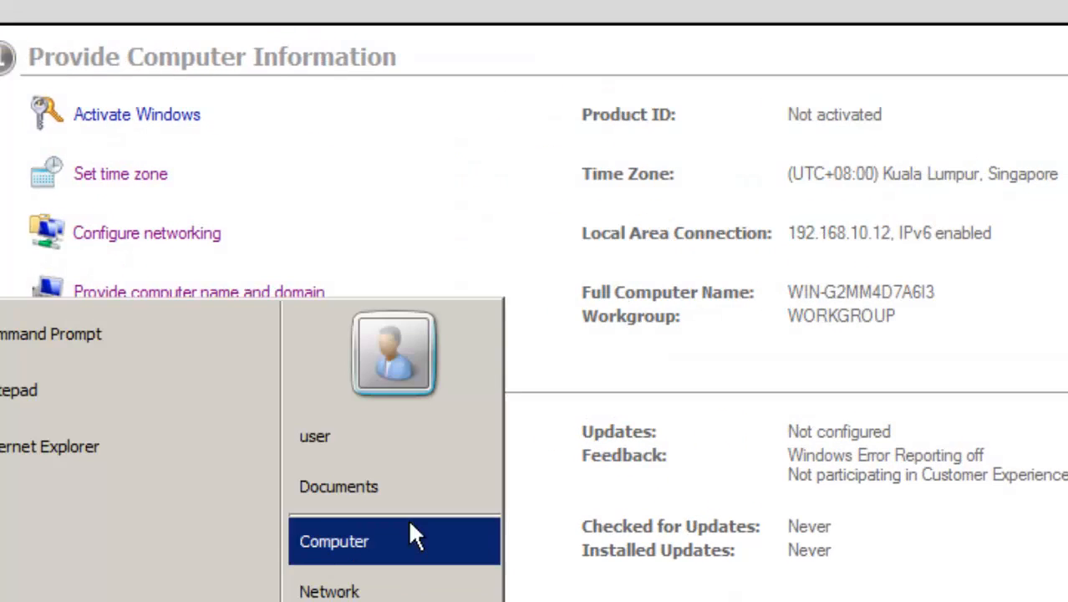
pyautogui.rightClick(431, 536)
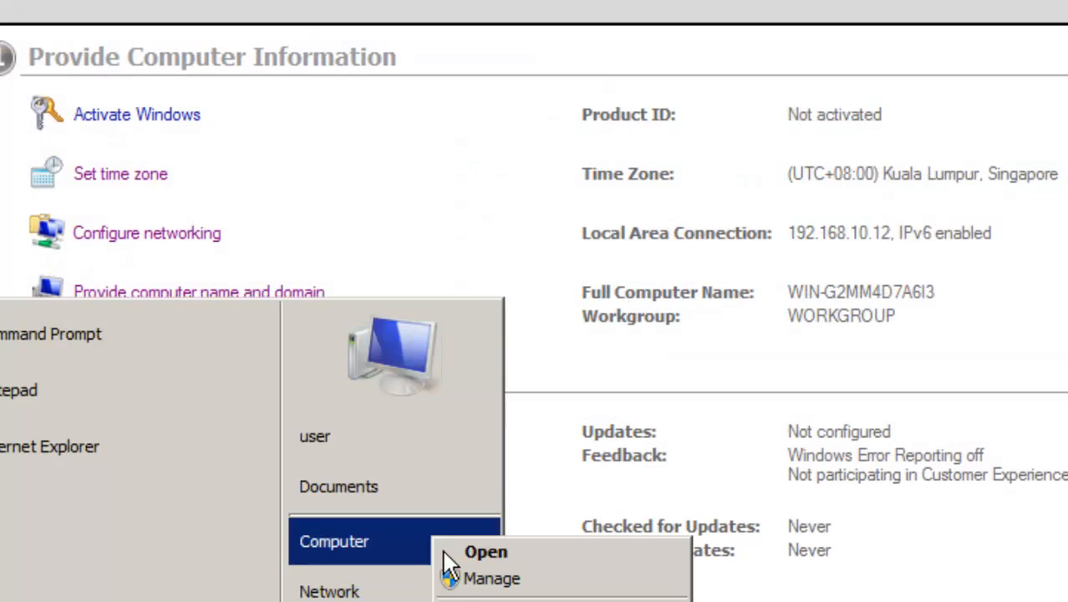
pyautogui.click(480, 600)
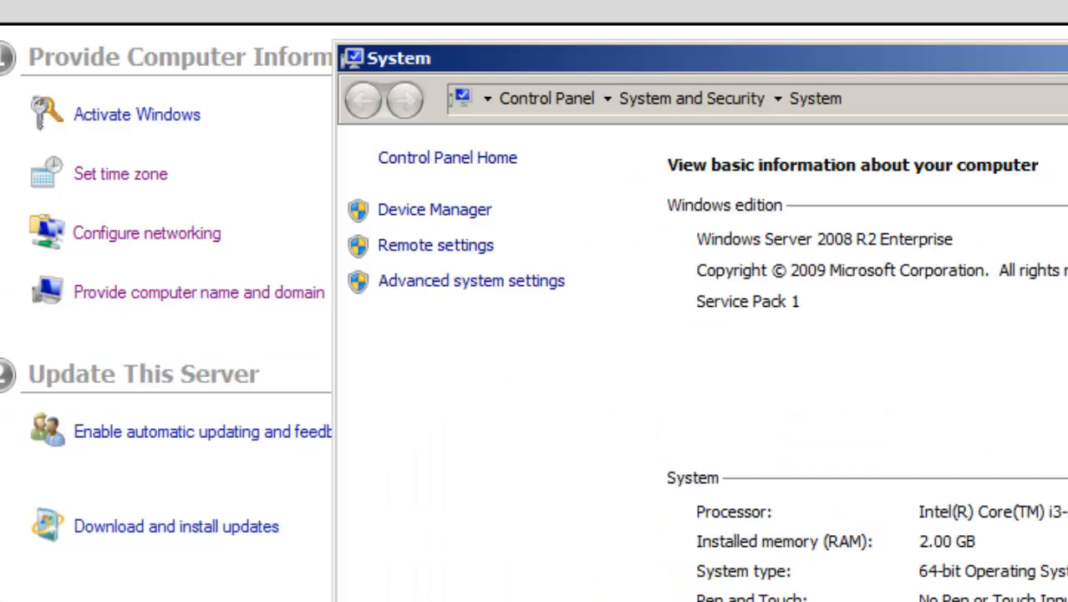
pyautogui.click(485, 284)
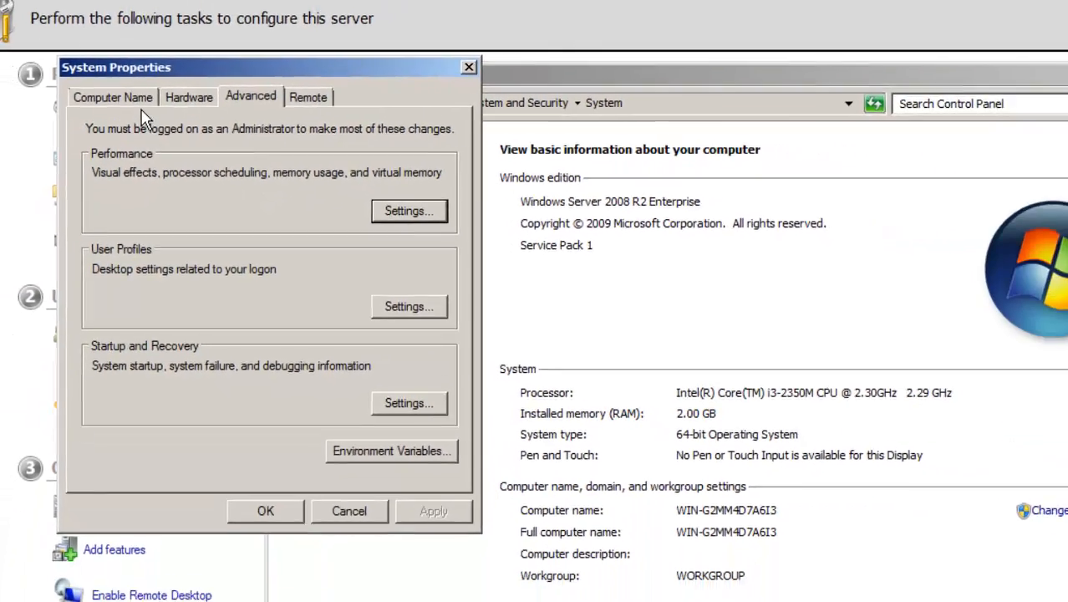
pyautogui.click(114, 92)
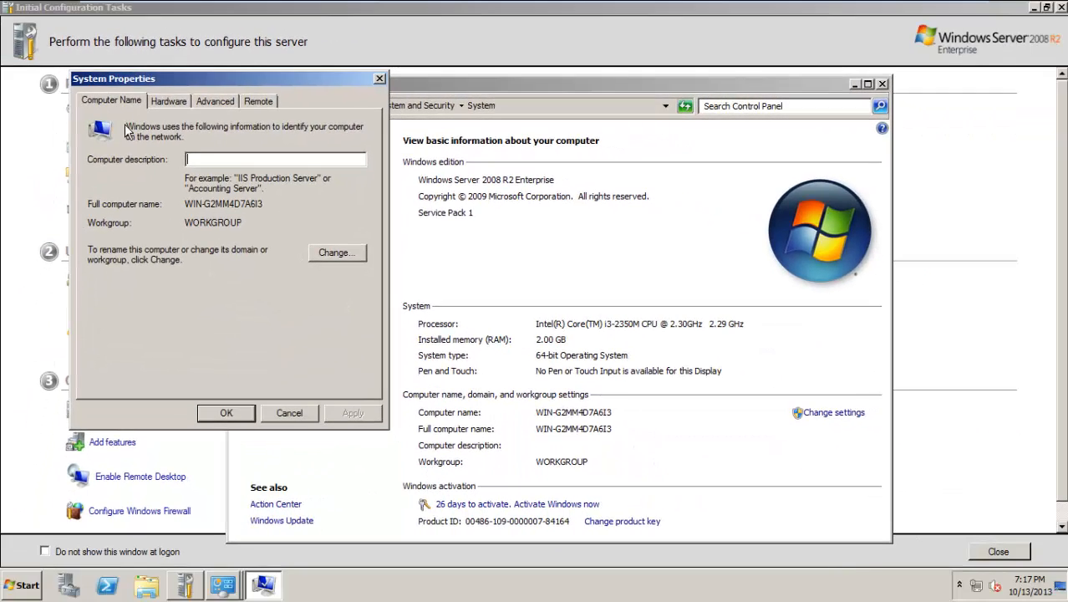
pyautogui.click(311, 417)
pyautogui.click(882, 84)
# Rename the computer as SERVER08 from the initial configuration tasks, keeping it in the workgroup, and confirm the change
pyautogui.click(170, 214)
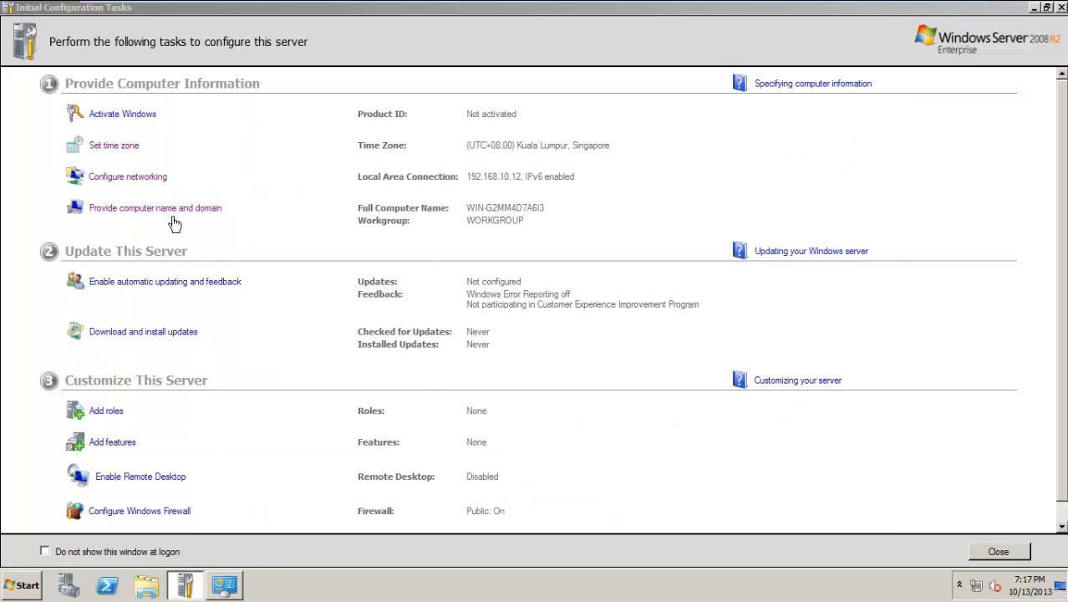
pyautogui.click(368, 287)
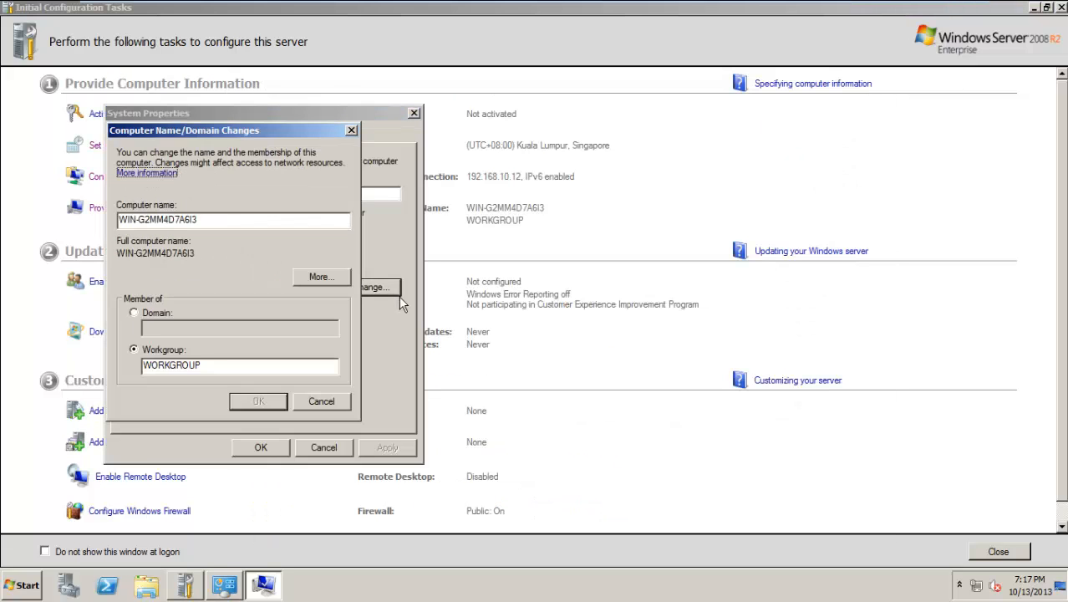
pyautogui.press('Tab')
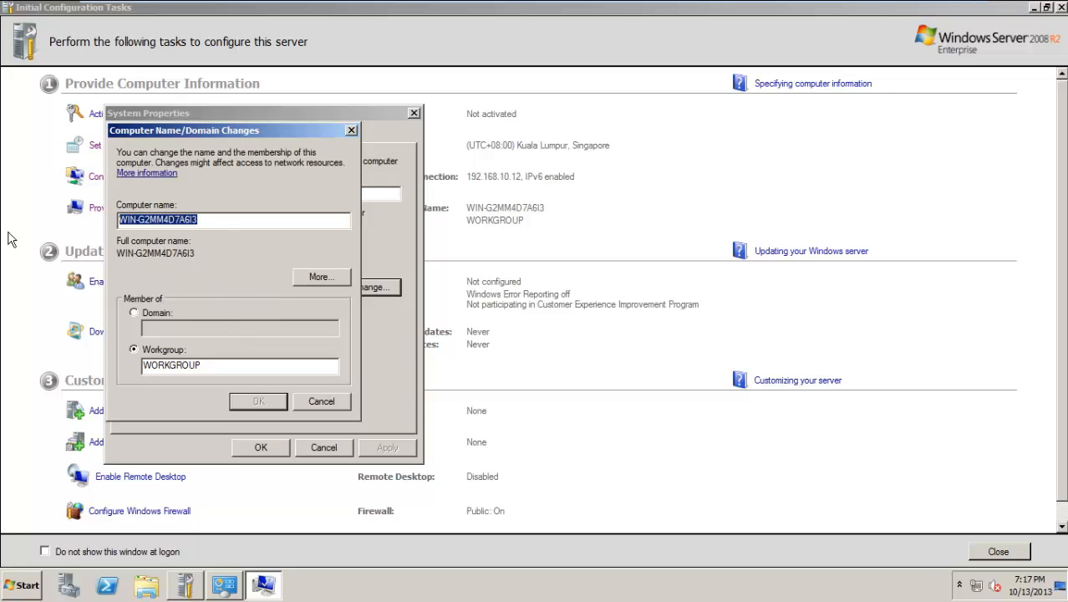
pyautogui.write('SERVER')
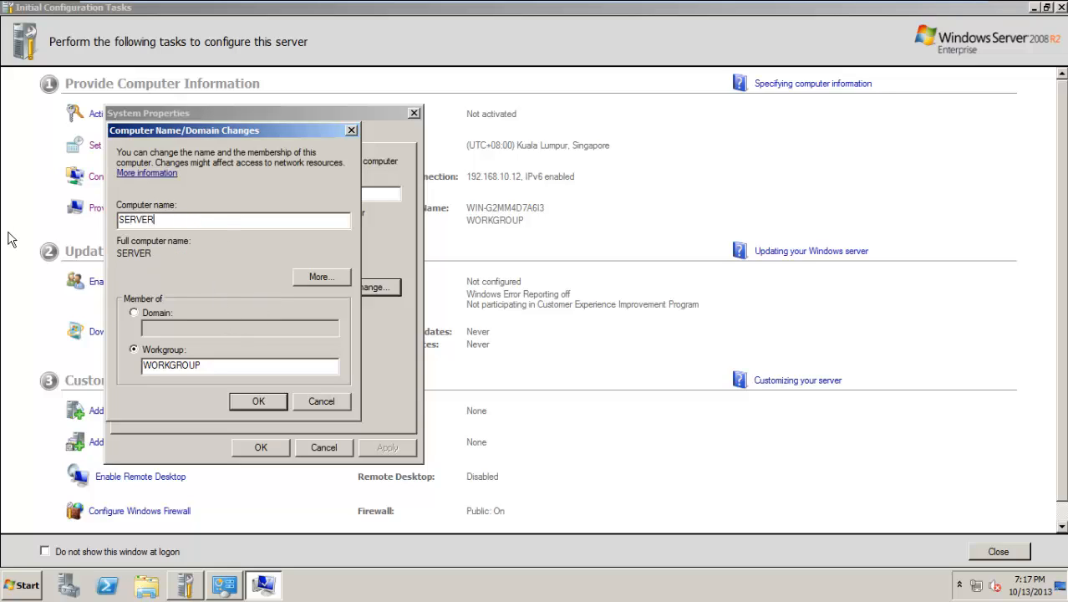
pyautogui.write('08')
pyautogui.click(255, 402)
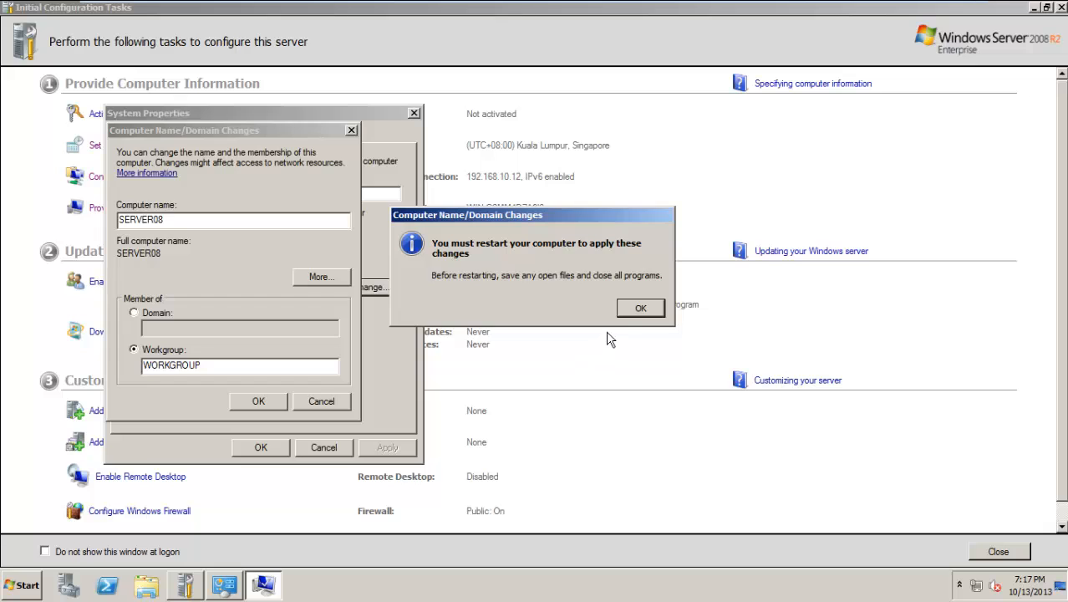
pyautogui.click(651, 313)
pyautogui.click(255, 450)
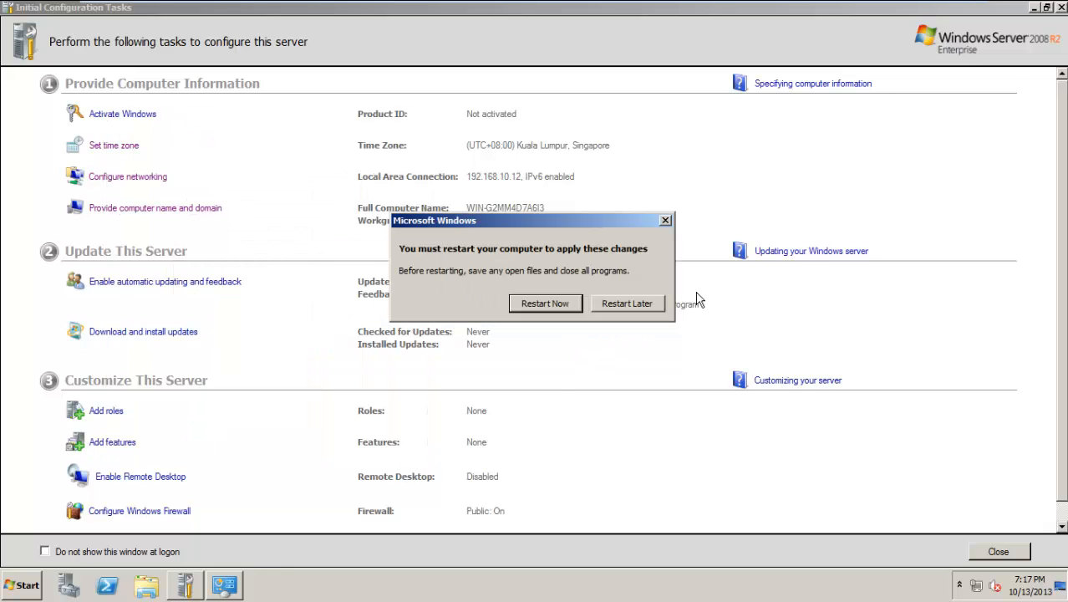
# Close the Initial Configuration Tasks and Network Connections windows and restart the server to apply the new name
pyautogui.click(1046, 7)
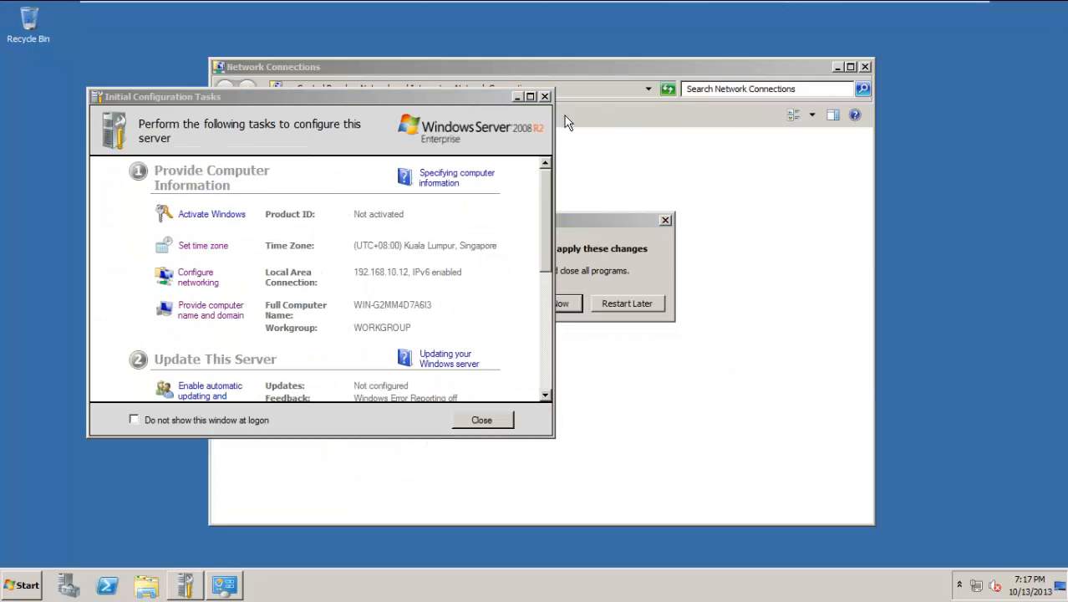
pyautogui.click(544, 96)
pyautogui.click(864, 66)
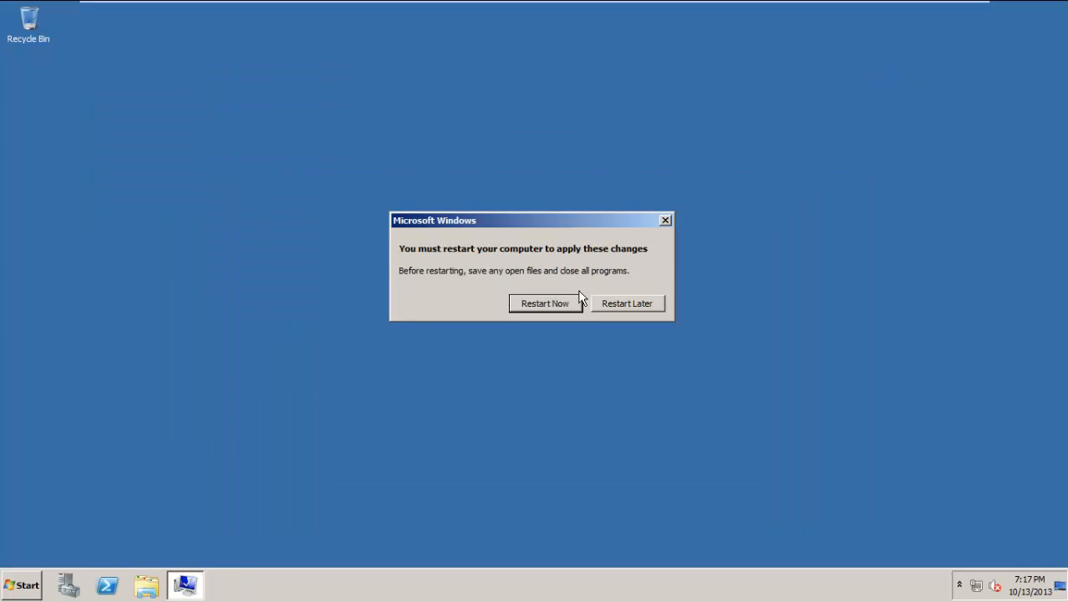
pyautogui.click(560, 306)
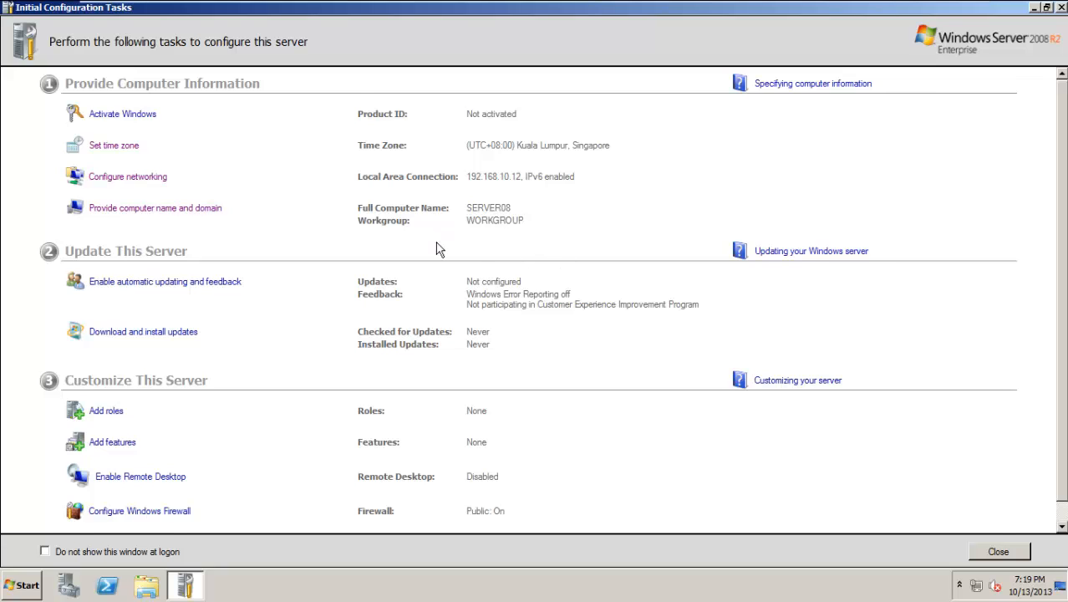
# Close the Initial Configuration Tasks window and log off from the server
pyautogui.scroll(-1, 437, 247)
pyautogui.click(1060, 8)
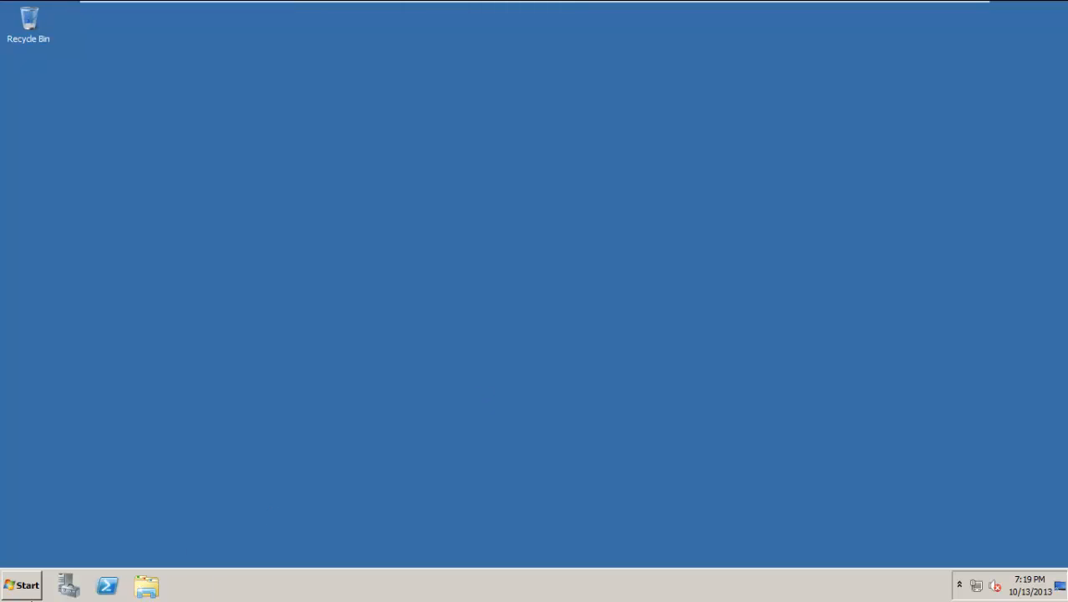
pyautogui.click(22, 585)
pyautogui.click(236, 557)
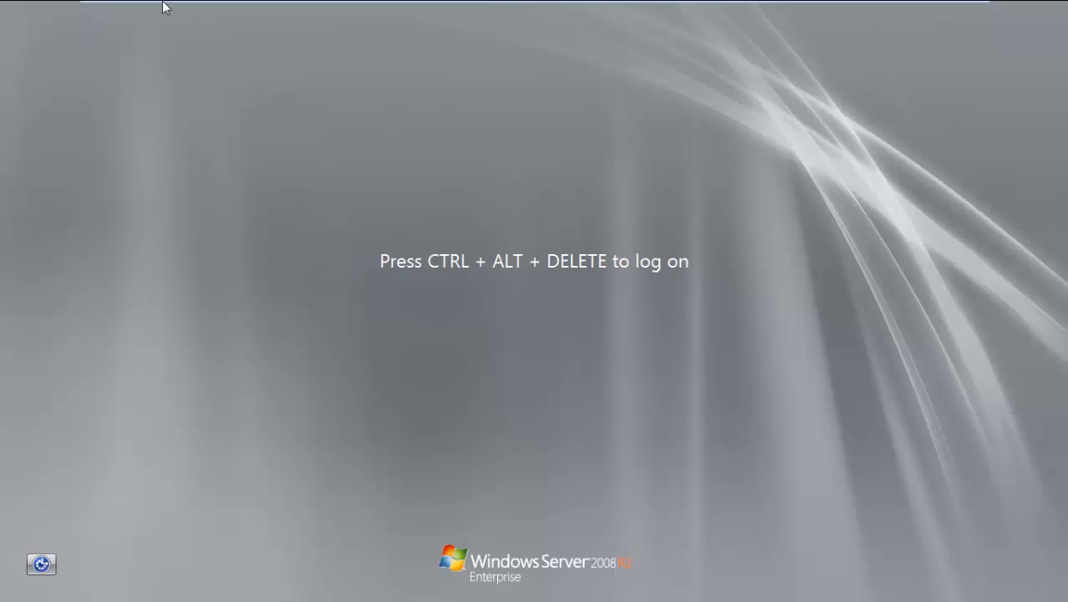
pyautogui.moveTo(167, 3)
pyautogui.click(348, 34)
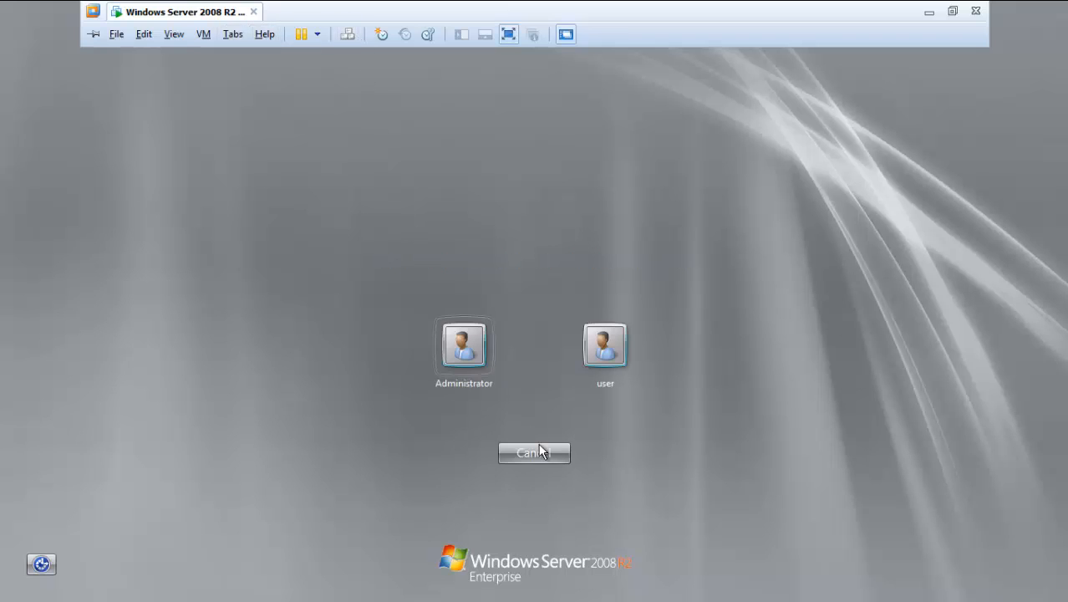
pyautogui.click(483, 351)
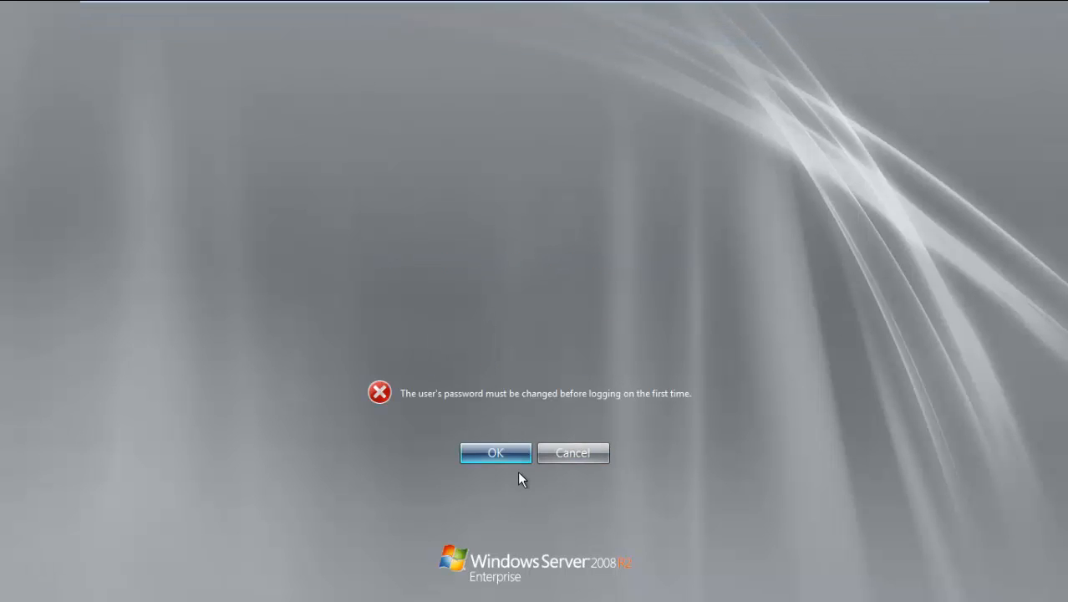
pyautogui.press('Return')
pyautogui.click(526, 353)
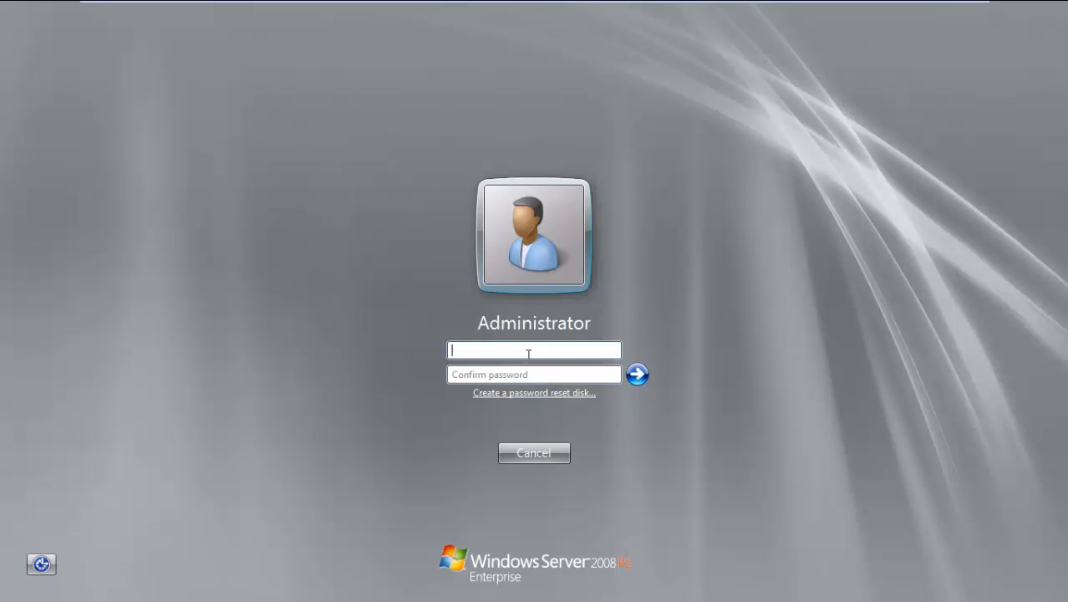
pyautogui.write('••••••')
pyautogui.press('BackSpace')
pyautogui.press('BackSpace')
pyautogui.press('BackSpace')
pyautogui.press('BackSpace')
pyautogui.press('BackSpace')
pyautogui.press('BackSpace')
pyautogui.write('•••••••')
pyautogui.press('Tab')
pyautogui.write('••••')
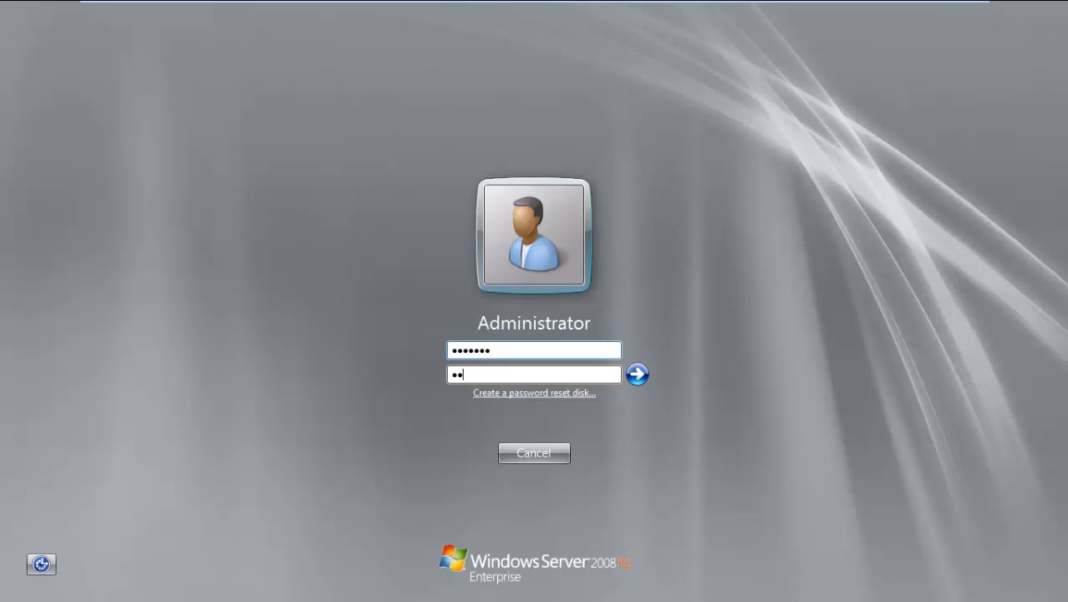
pyautogui.write('•••')
pyautogui.click(535, 459)
# Log on to the virtual machine as Administrator, entering and confirming a new account password at the required password change
pyautogui.moveTo(259, 5)
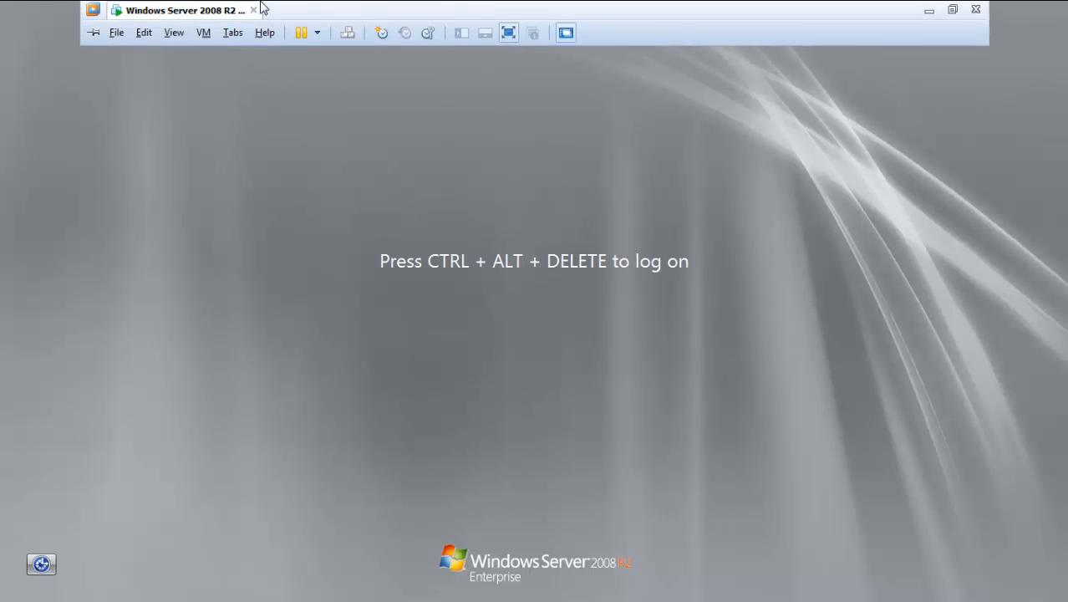
pyautogui.click(348, 34)
pyautogui.click(489, 347)
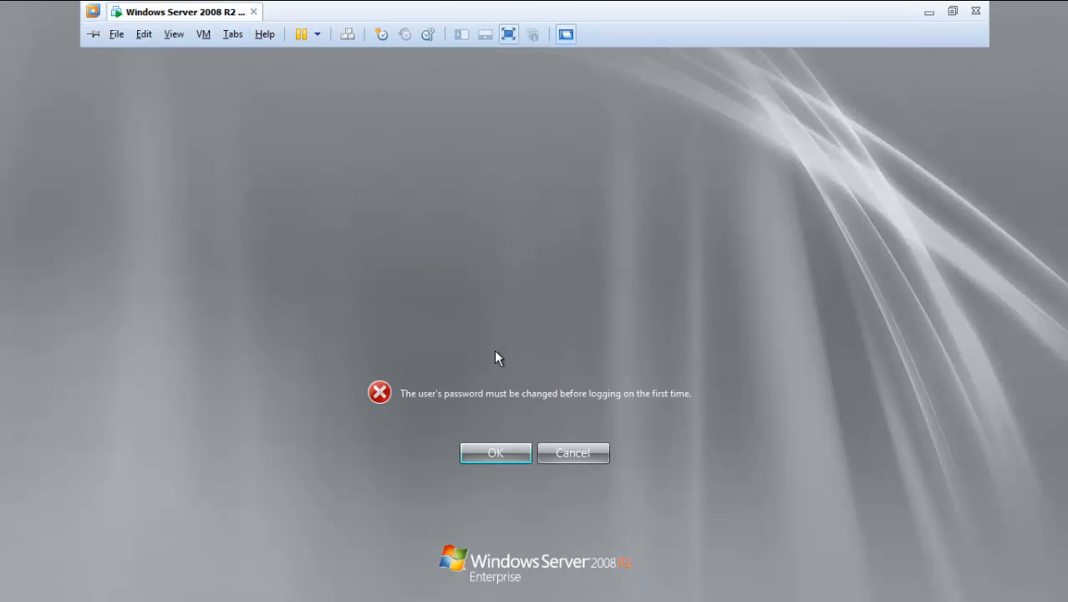
pyautogui.click(500, 460)
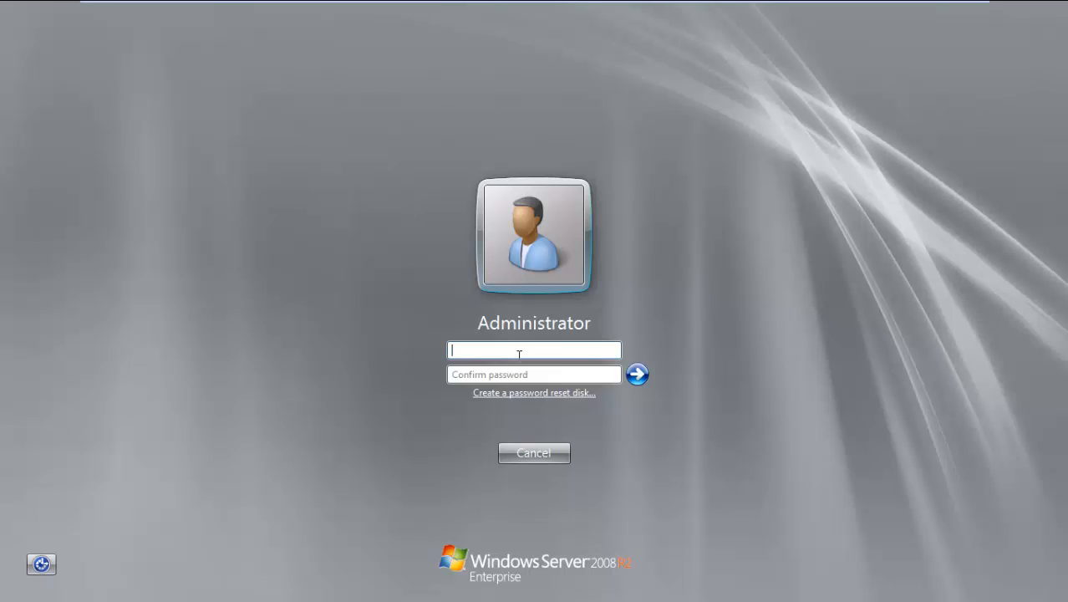
pyautogui.write('•••••••')
pyautogui.press('Tab')
pyautogui.write('•••••••')
pyautogui.click(643, 384)
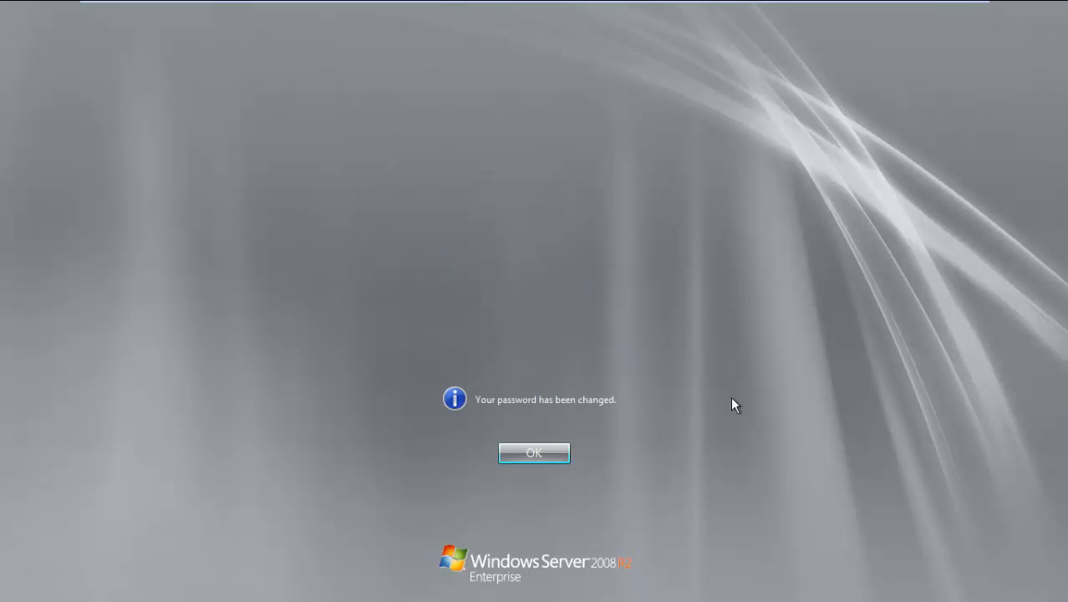
pyautogui.click(532, 453)
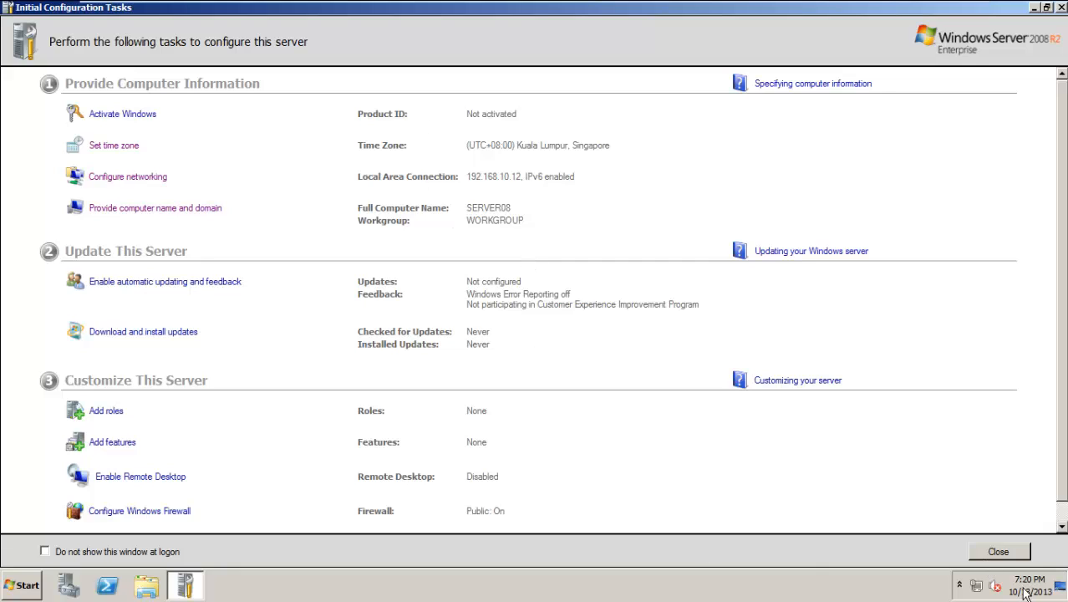
# Clear the Initial Configuration Tasks and Server Manager windows off the desktop and open the Administrator's User Accounts settings
pyautogui.click(1014, 559)
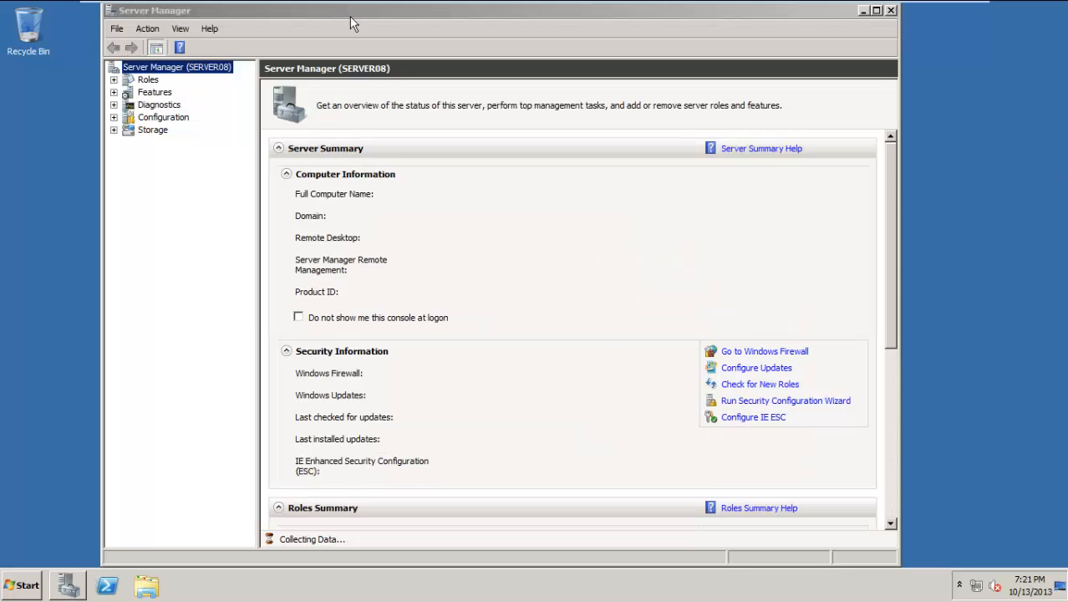
pyautogui.click(863, 11)
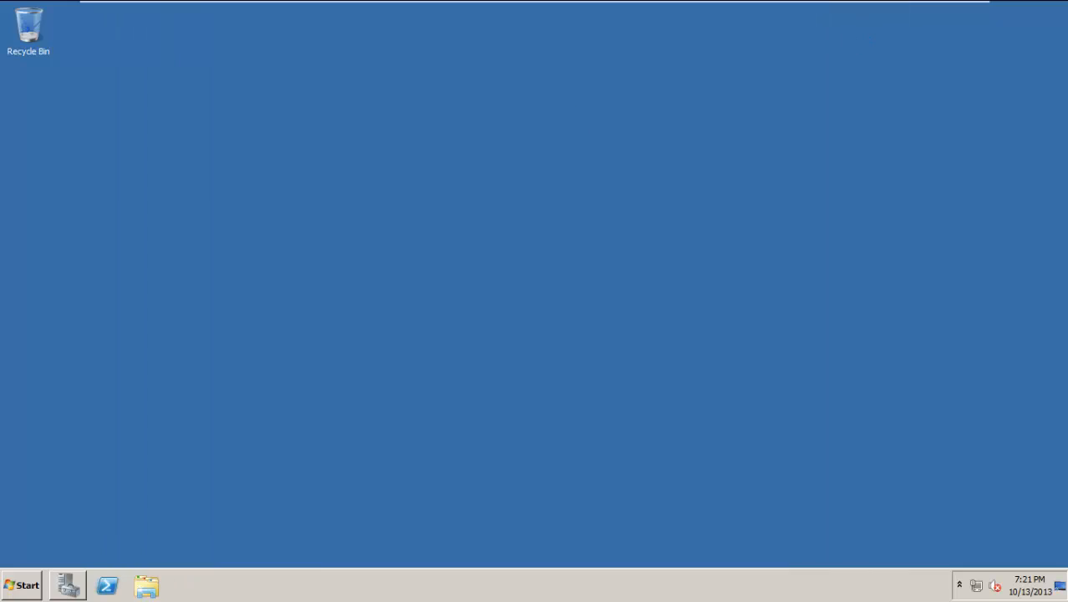
pyautogui.press('super')
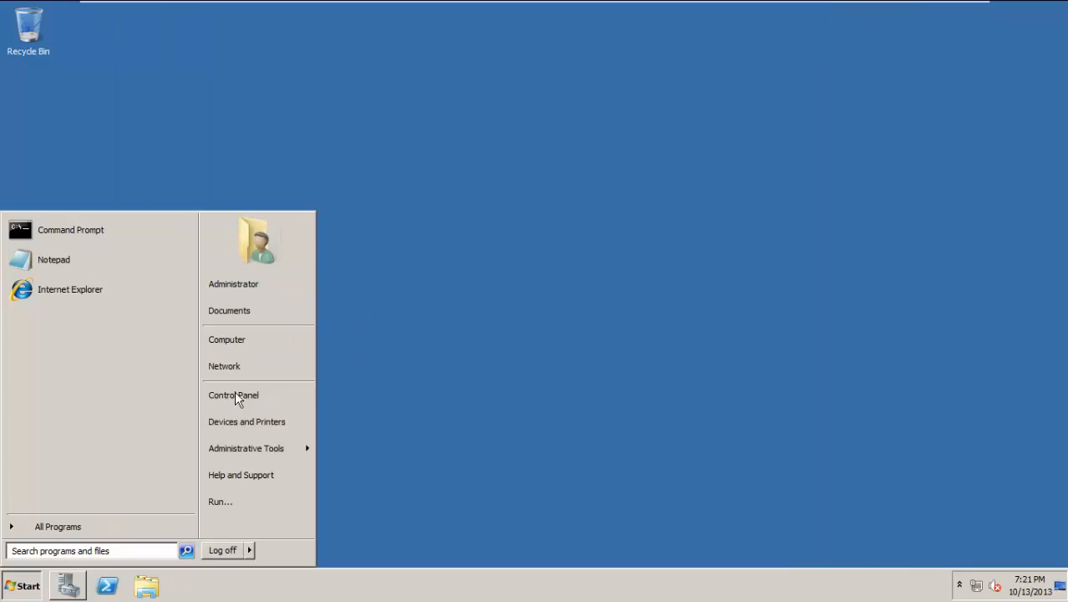
pyautogui.click(270, 286)
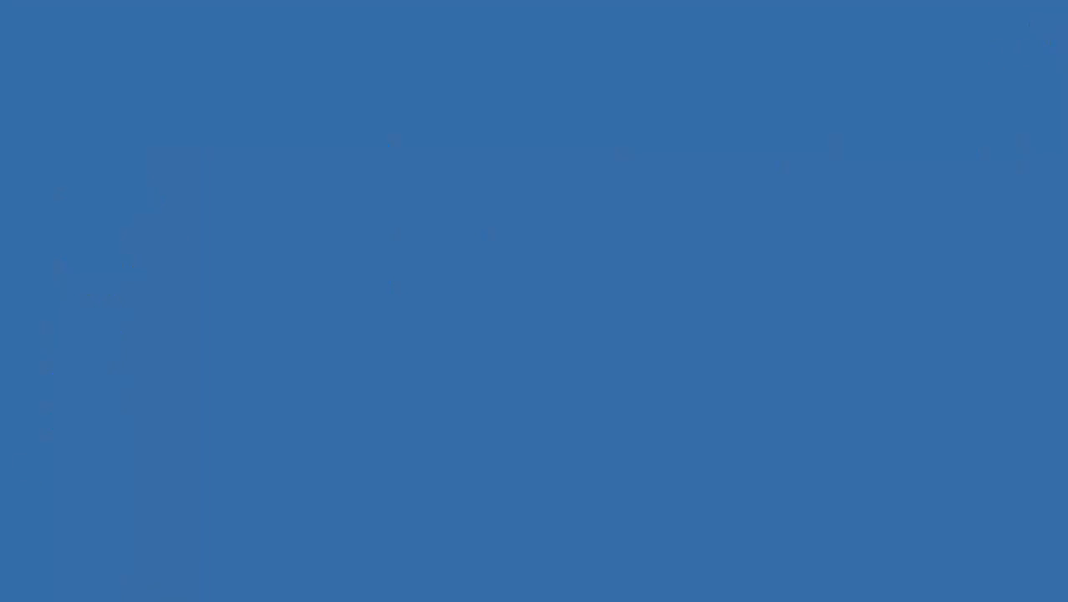
pyautogui.press('super')
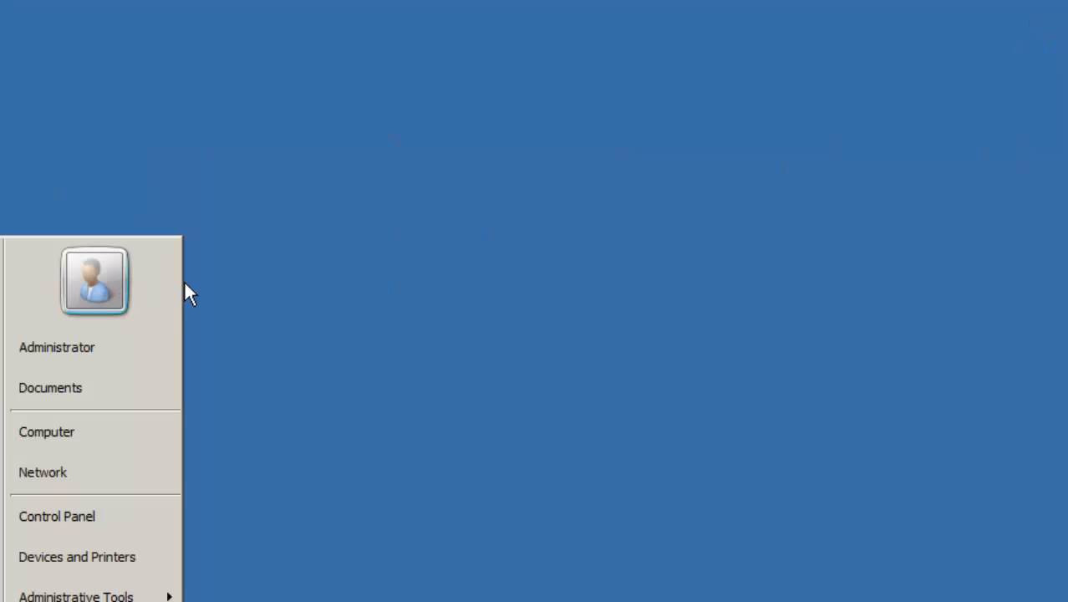
pyautogui.click(127, 283)
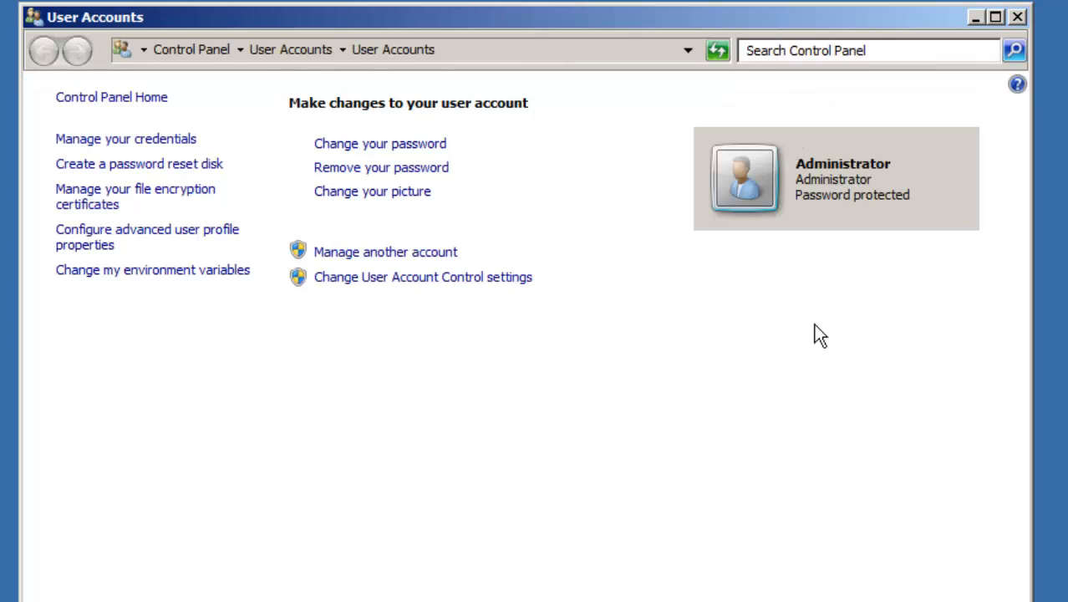
# Delete the extra administrator account named user together with its files and close the account management window
pyautogui.click(406, 261)
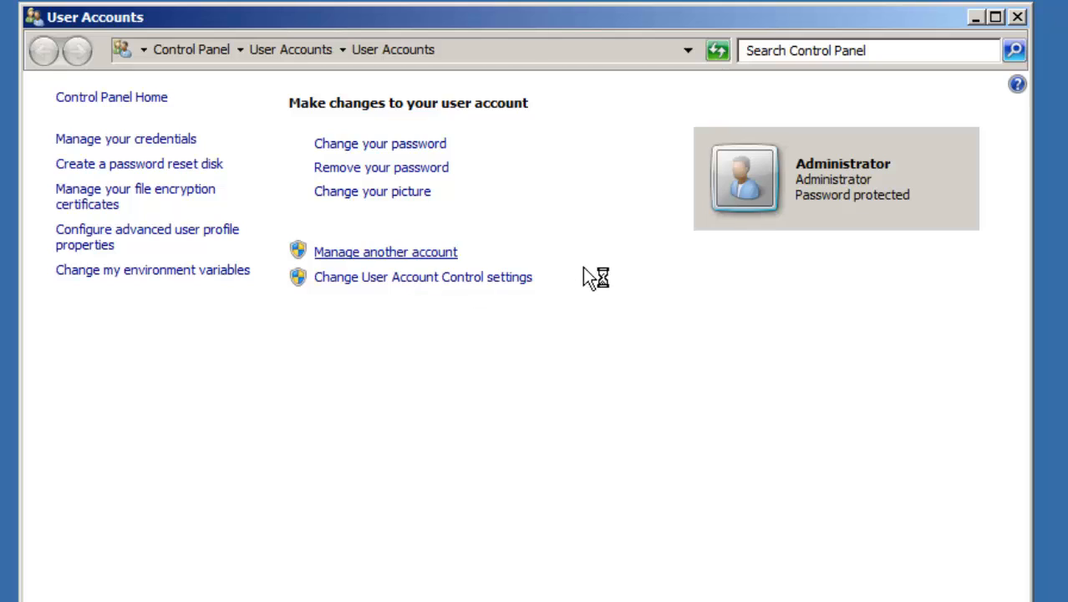
pyautogui.click(681, 226)
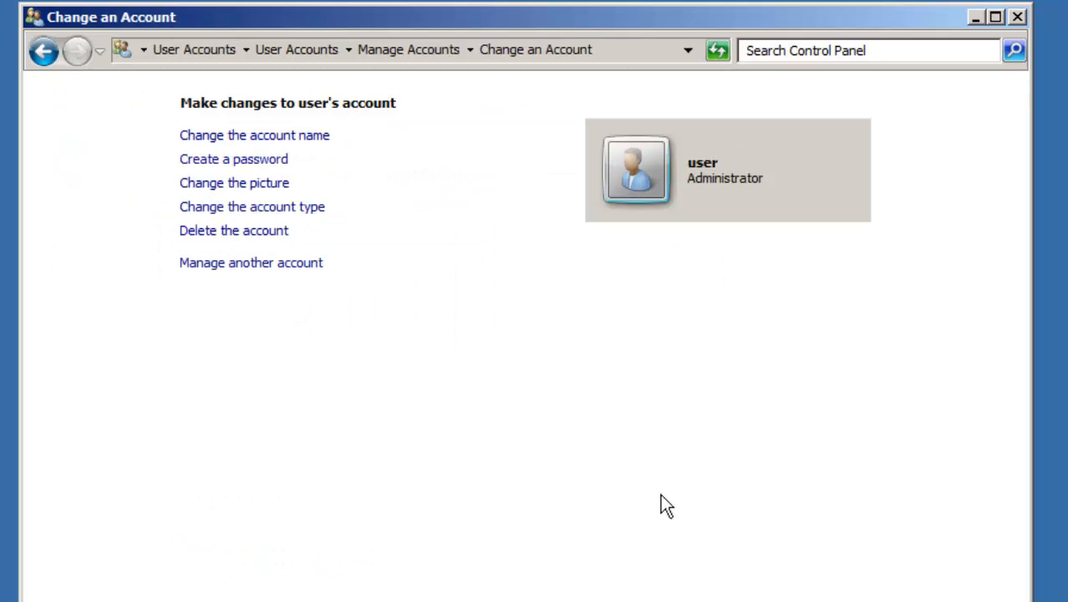
pyautogui.click(266, 233)
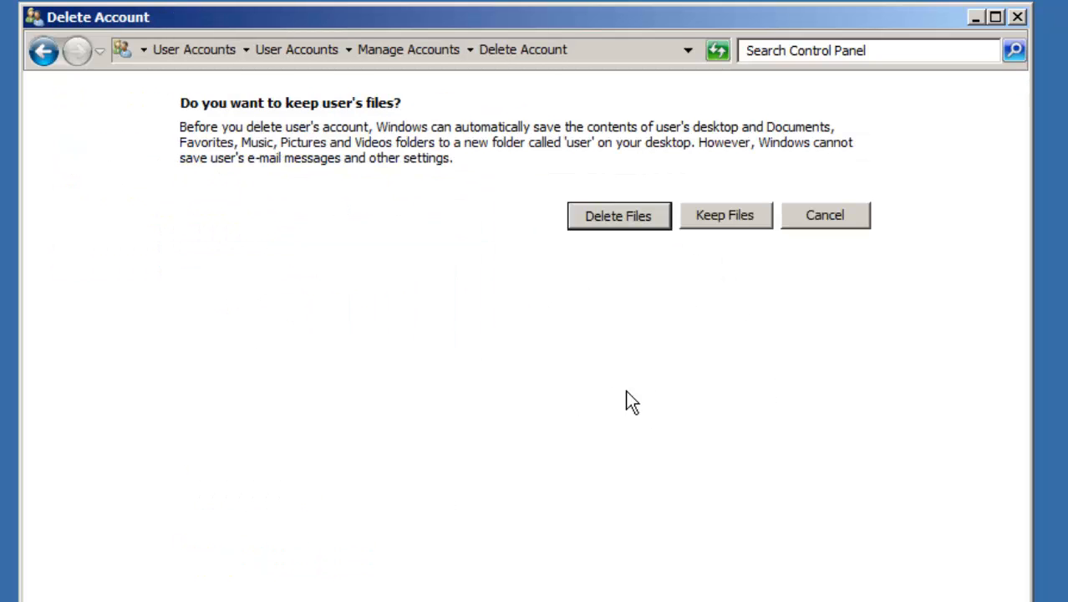
pyautogui.click(623, 218)
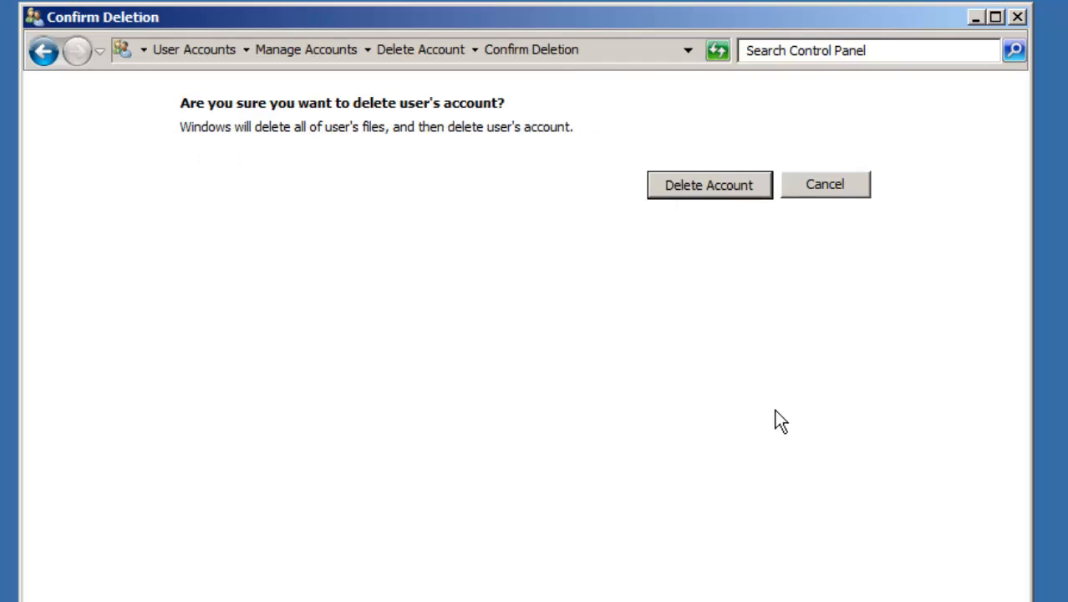
pyautogui.click(708, 185)
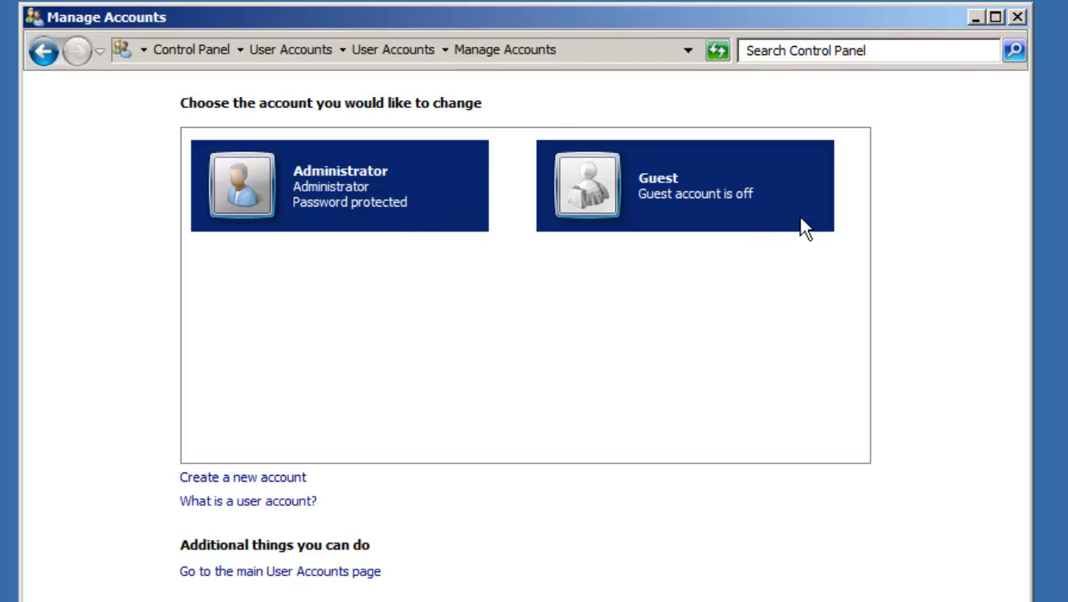
pyautogui.click(1017, 16)
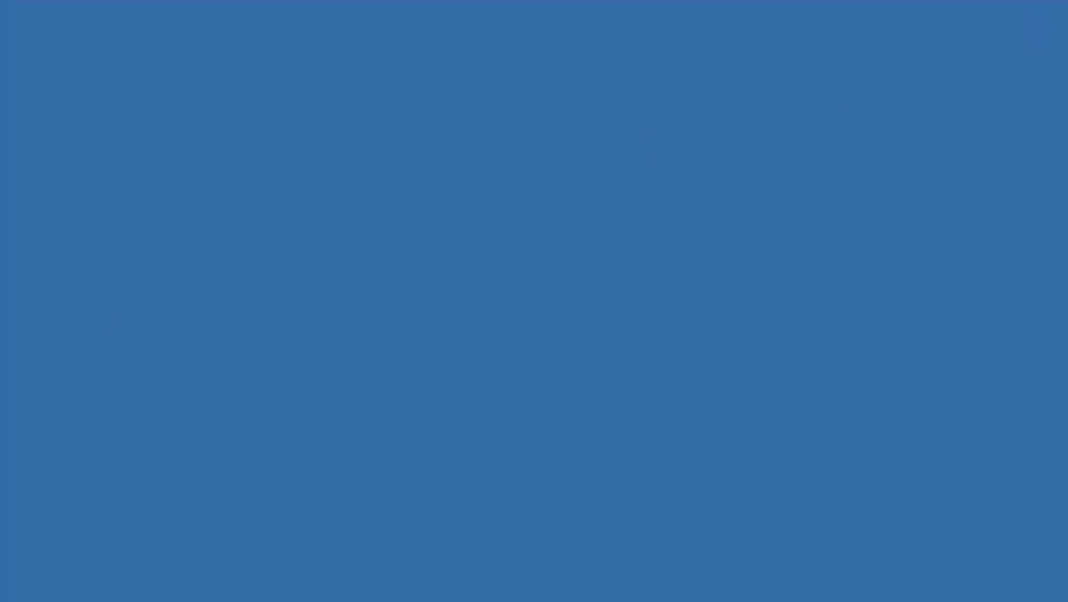
# Log off the Administrator account to return to the logon screen
pyautogui.press('super')
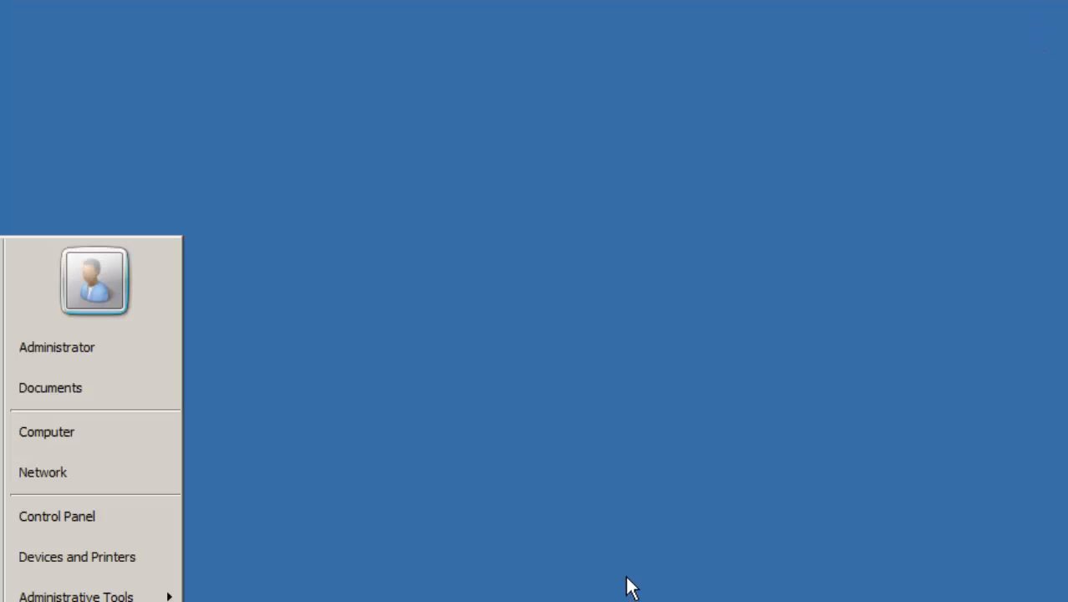
pyautogui.press('super')
pyautogui.press('super')
pyautogui.press('super')
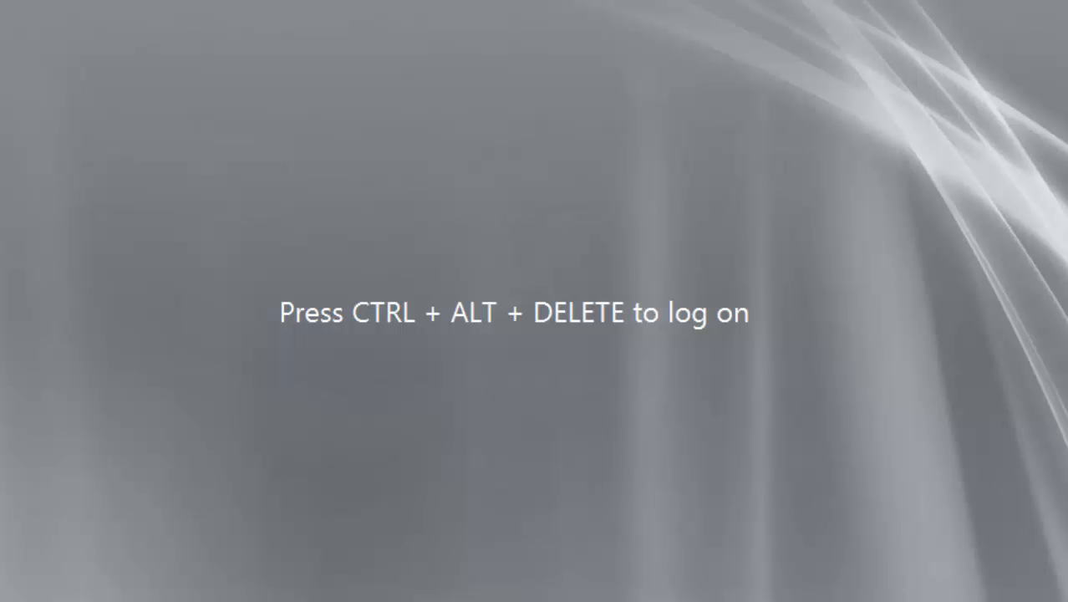
# Log back on as Administrator with the account password
pyautogui.hotkey('ctrl', 'alt', 'Delete')
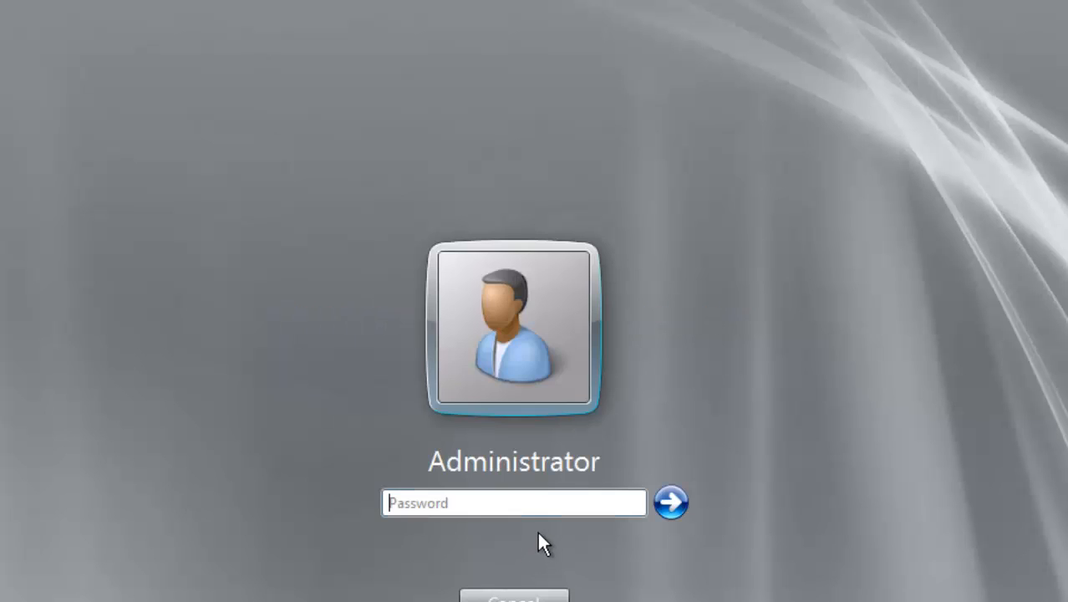
pyautogui.click(555, 512)
pyautogui.write('••••')
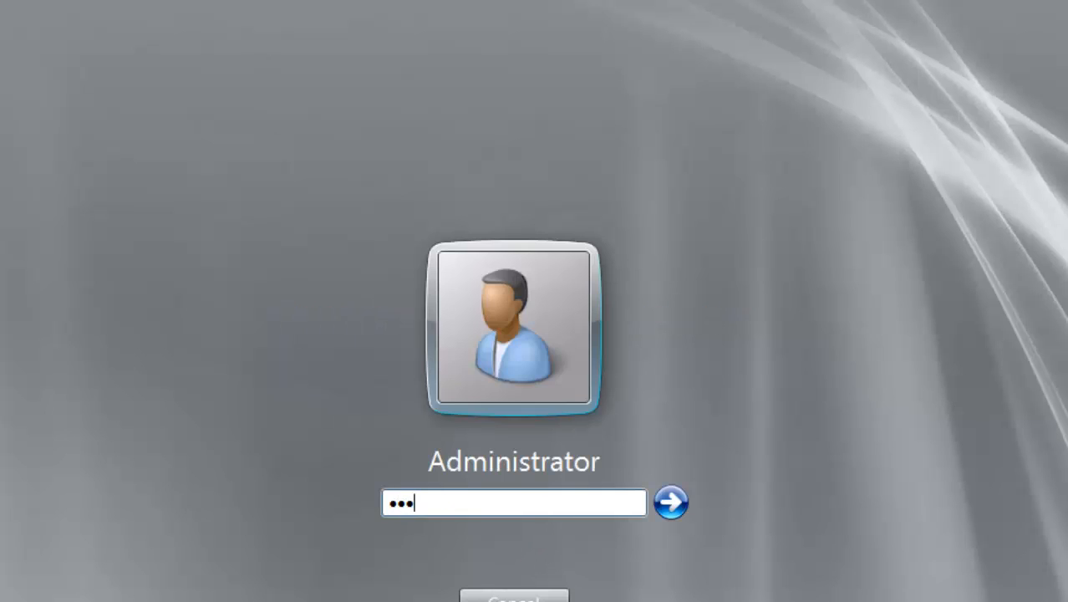
pyautogui.write('•••')
pyautogui.press('Return')
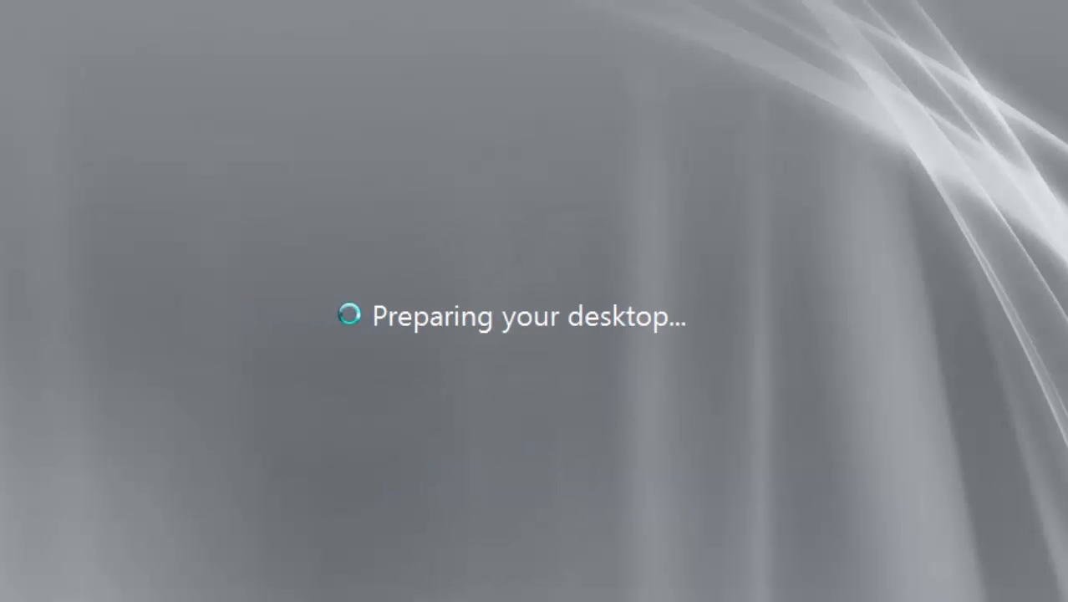